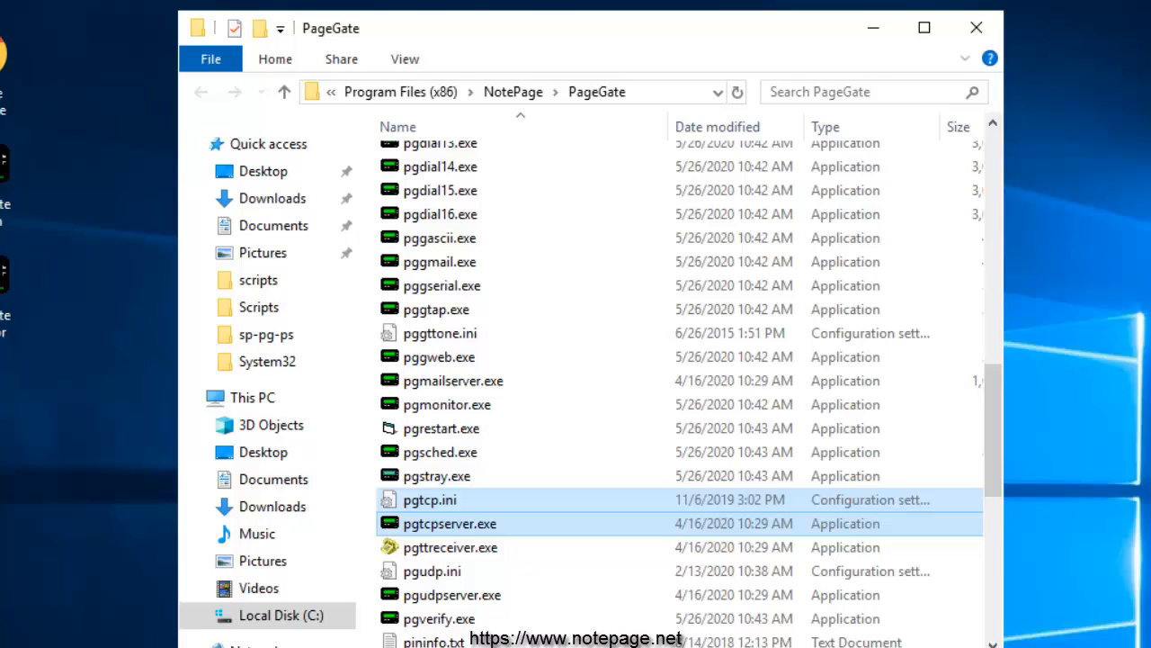
Step: Open the PG.chm documentation from the PageGate program folder and view the TCP Server Module topic under How PageGate Accepts Messages
scroll(472, 377, up, 7)
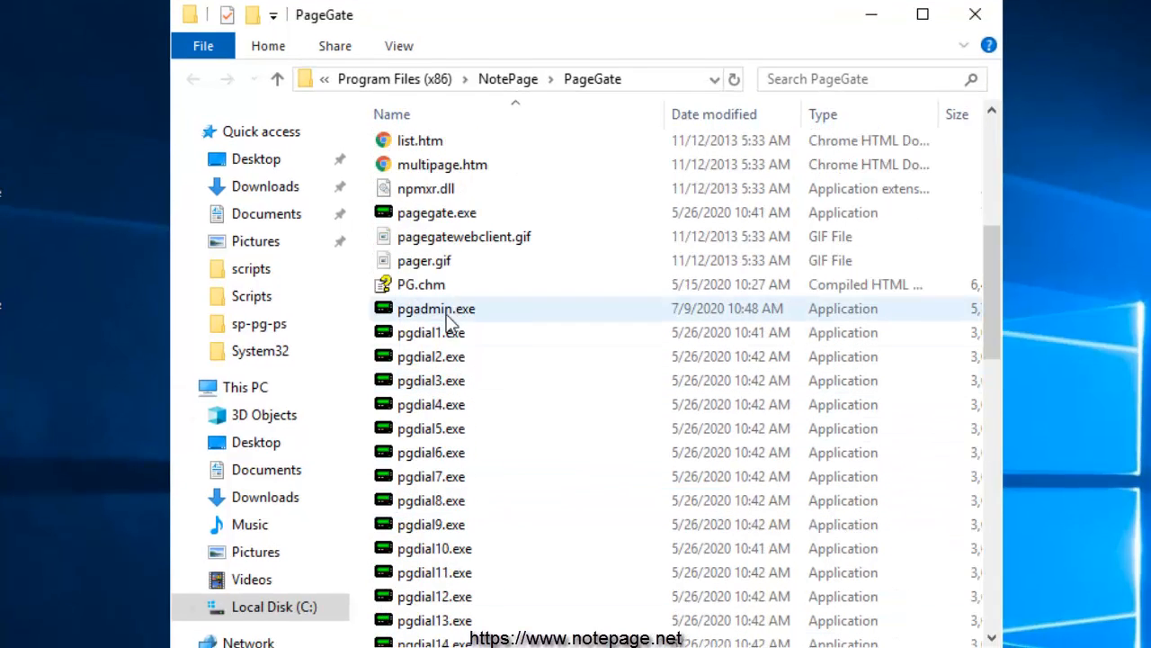
click(446, 289)
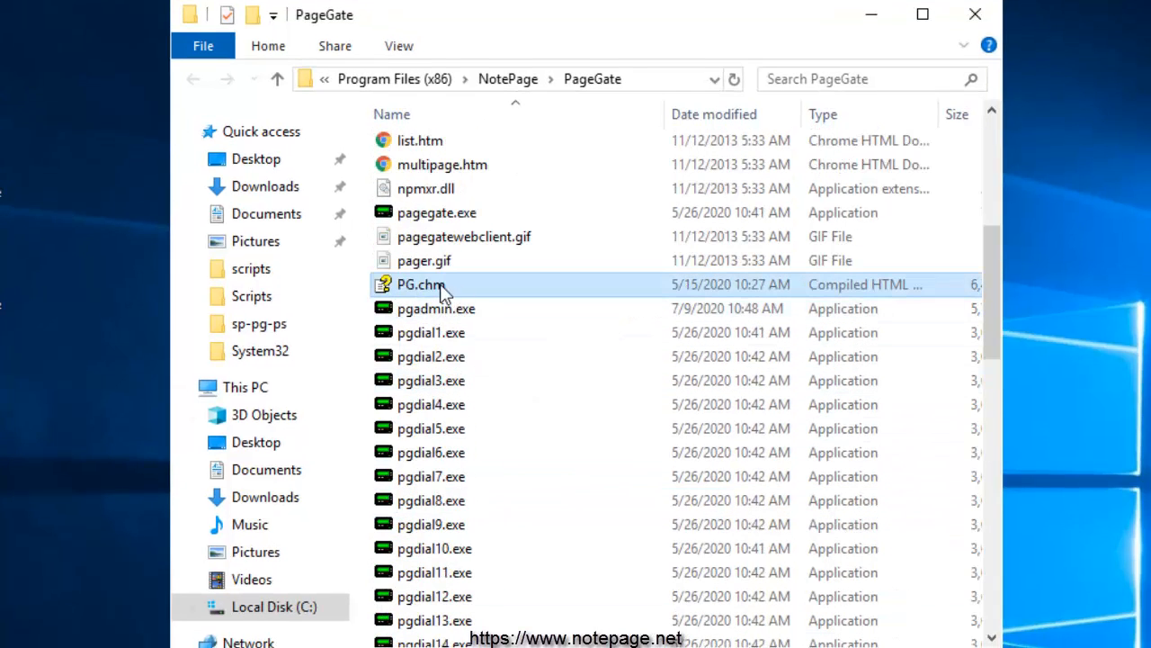
double_click(465, 284)
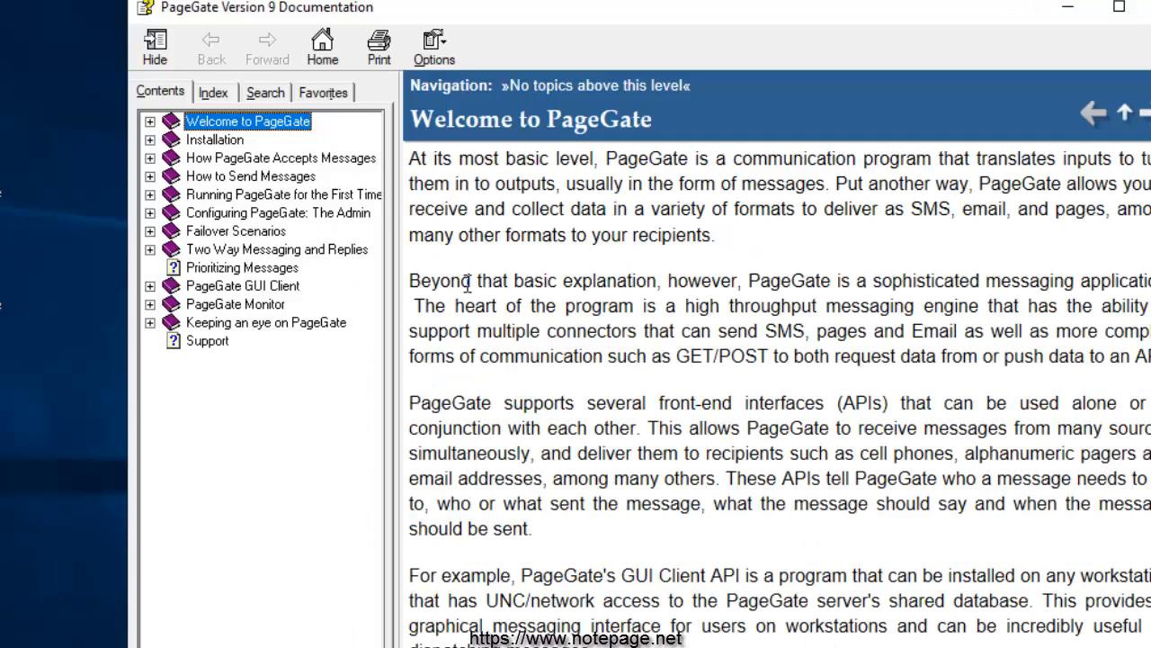
click(150, 159)
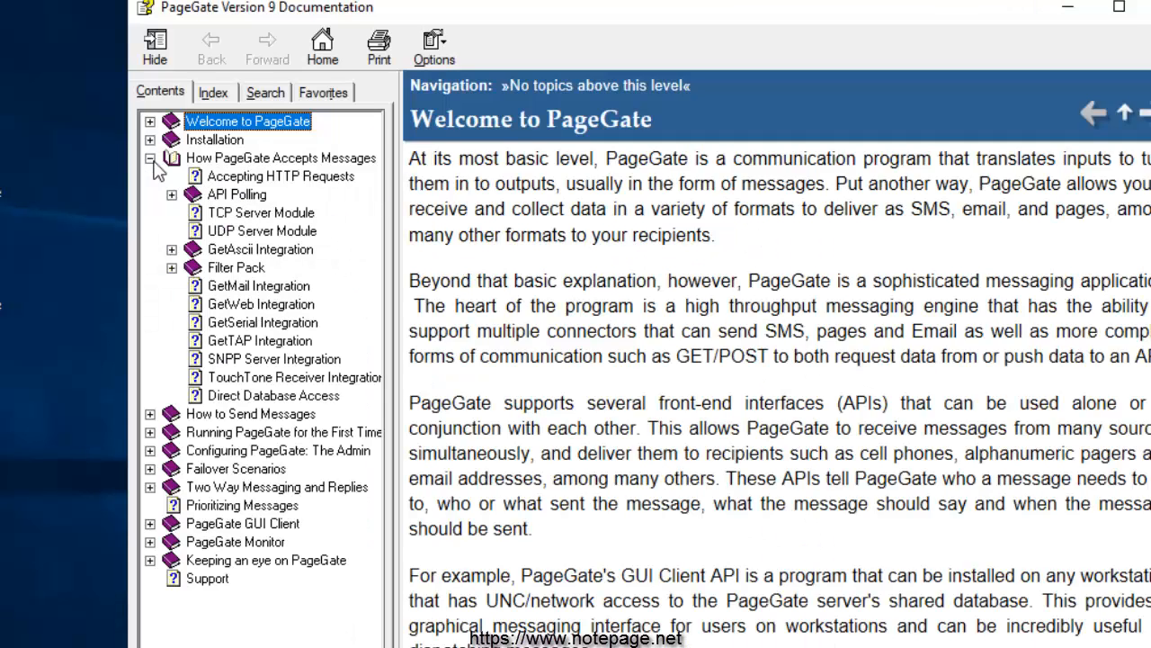
click(261, 214)
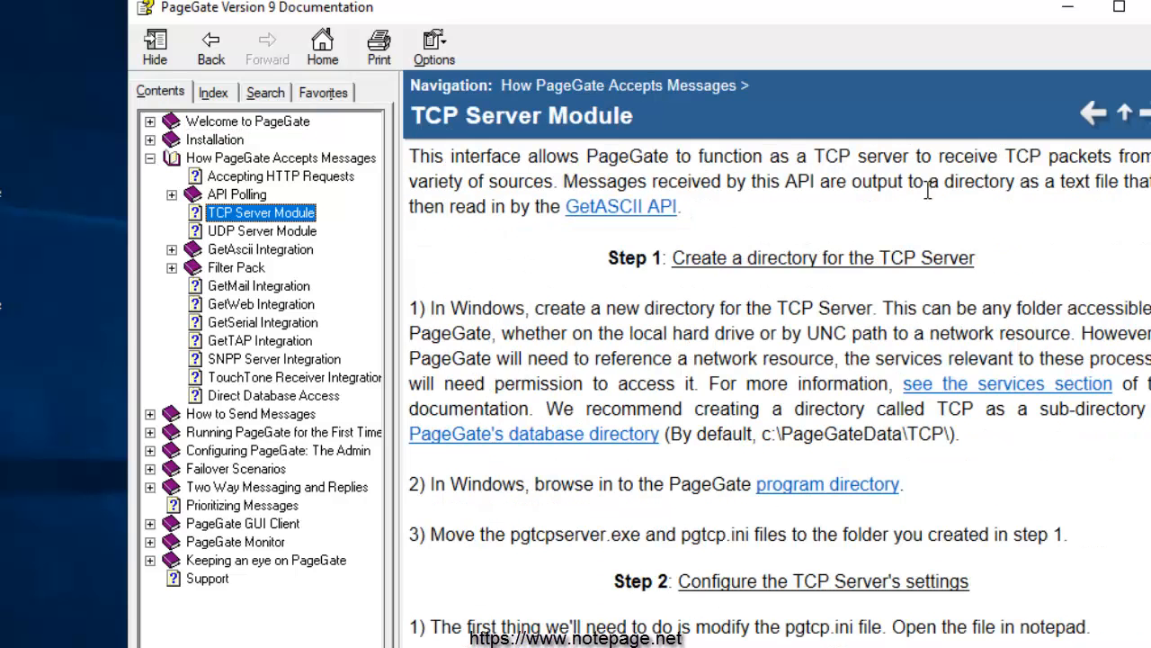
click(1068, 8)
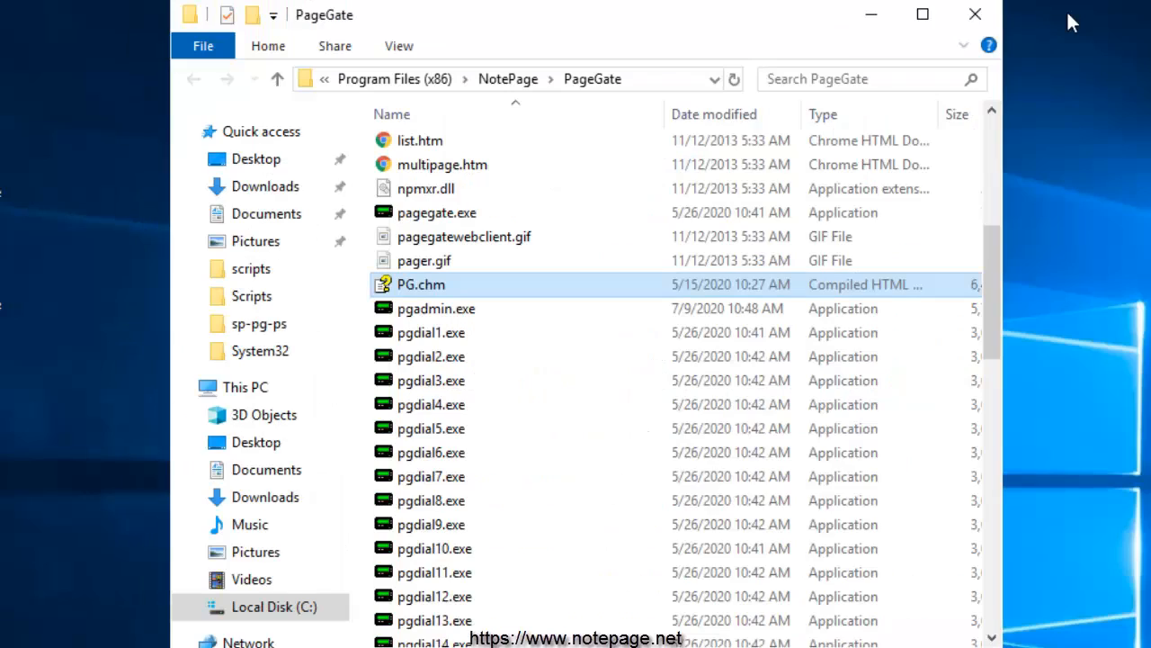
Step: Create a folder named TCP in C:\PageGateData and open it
click(589, 478)
scroll(593, 497, down, 1)
scroll(591, 498, down, 1)
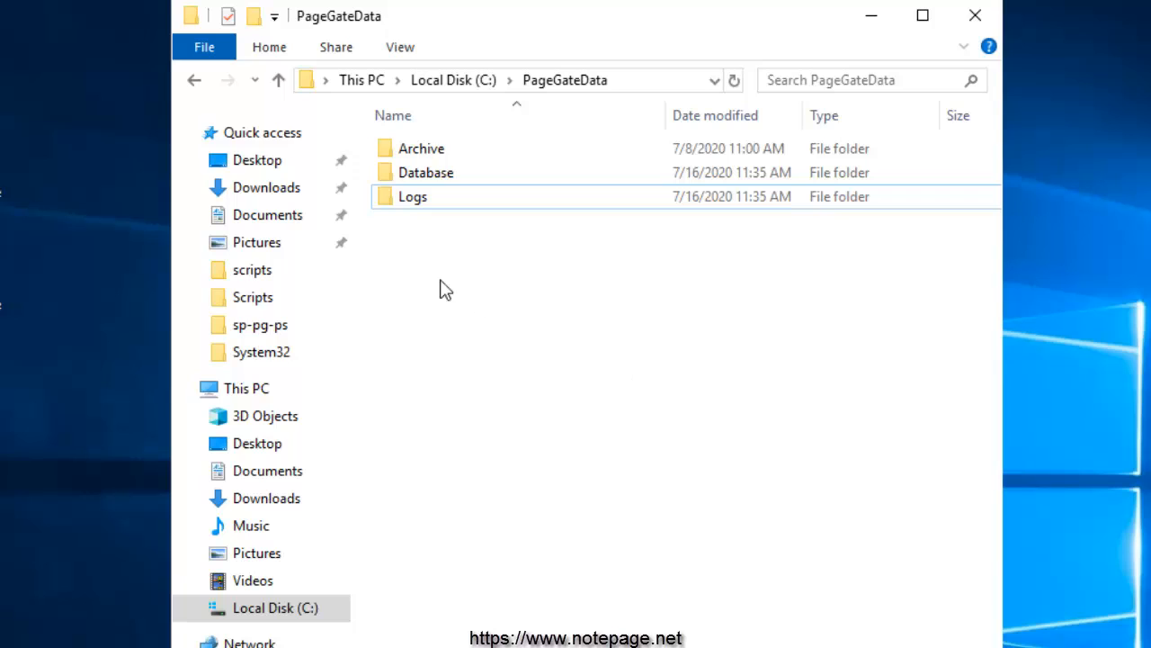
right_click(441, 288)
mouse_move(548, 557)
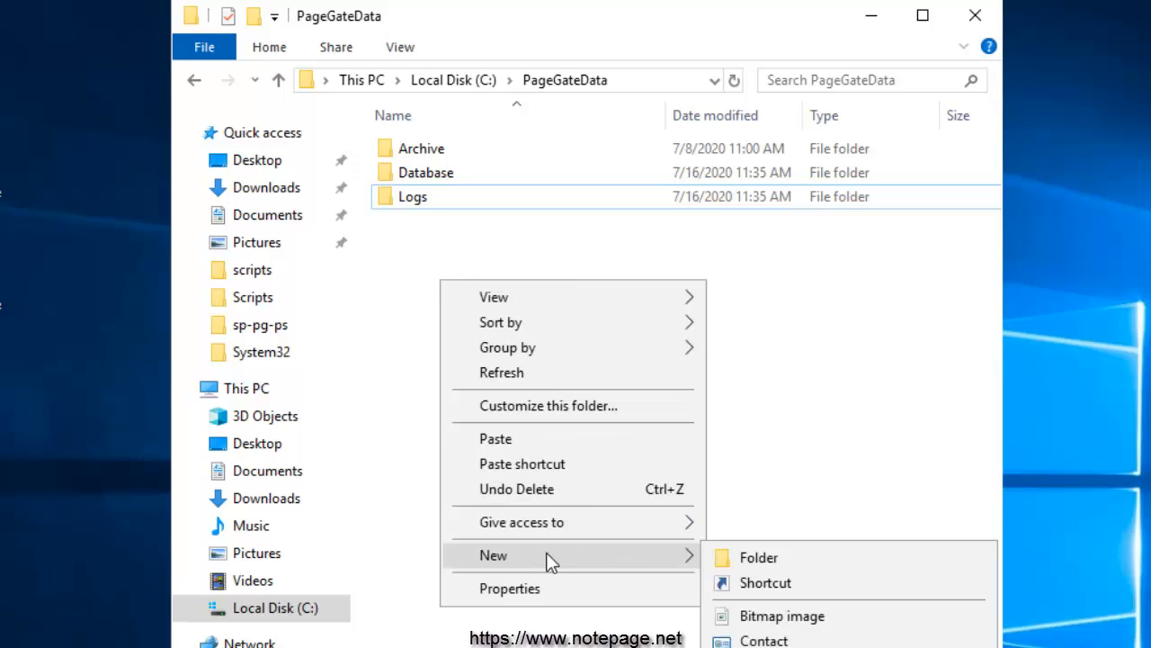
click(777, 556)
text(TCP)
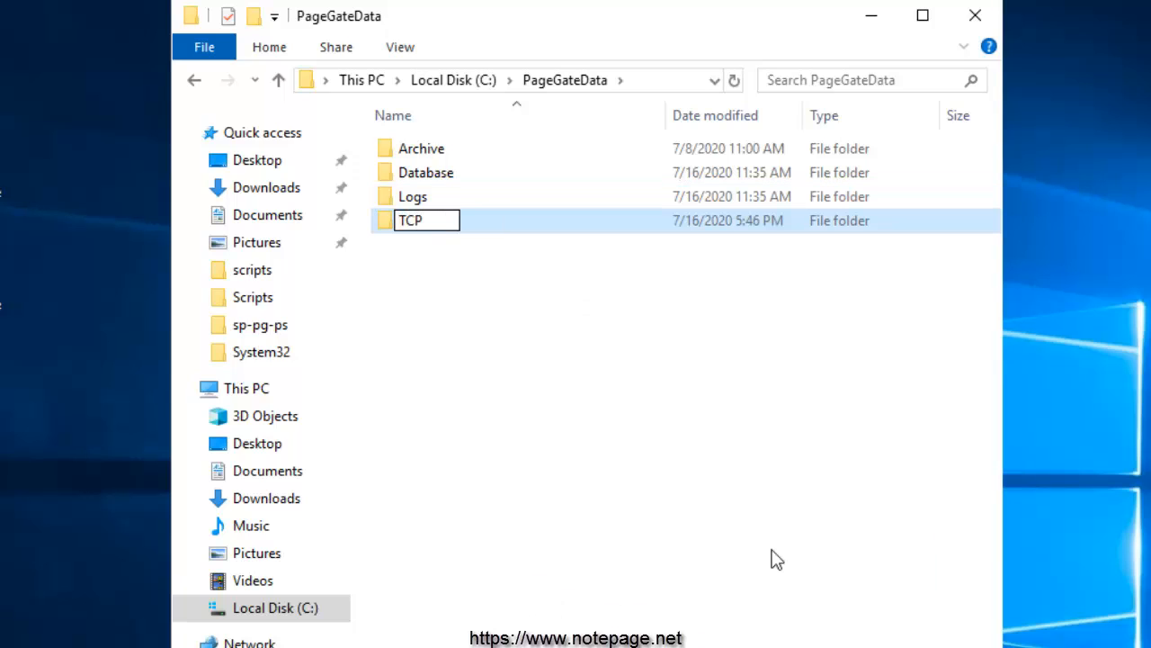
key(Return)
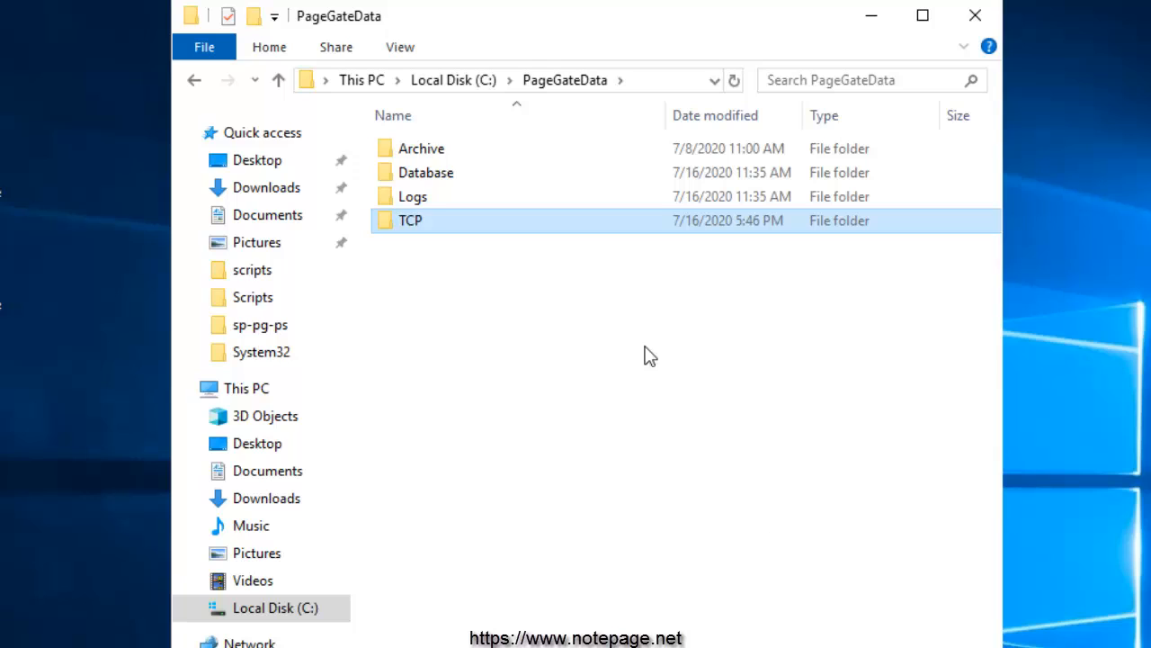
click(630, 80)
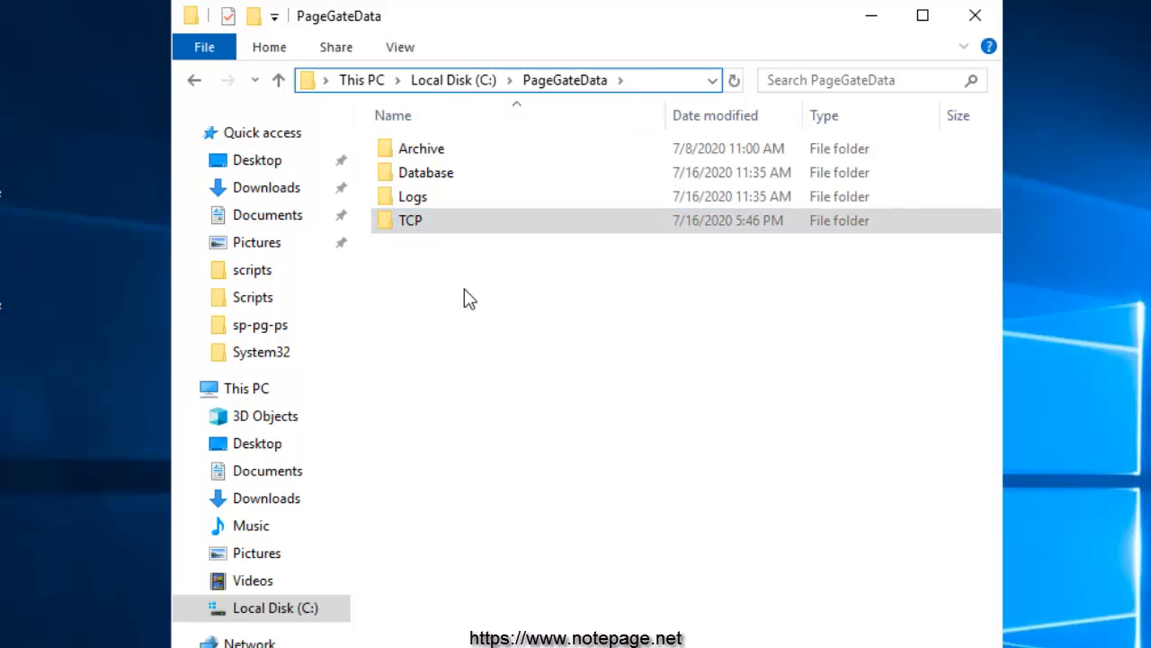
double_click(469, 227)
click(868, 16)
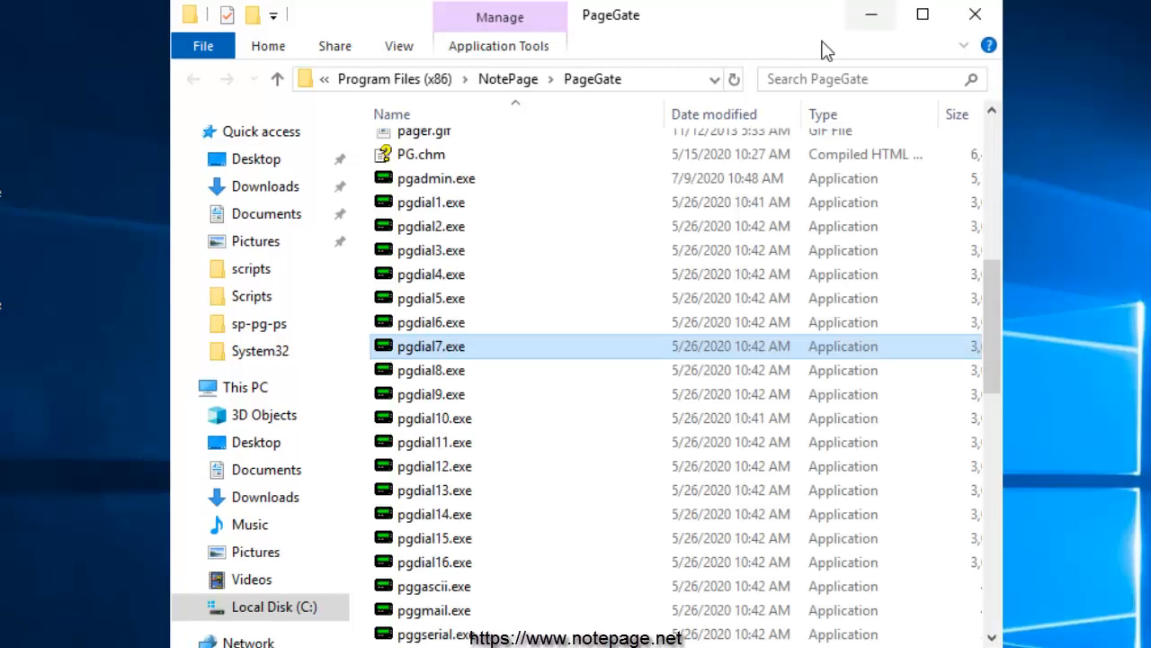
Step: Copy pgtcp.ini and pgtcpserver.exe from the PageGate program folder into C:\PageGateData\TCP
click(627, 422)
scroll(627, 422, down, 3)
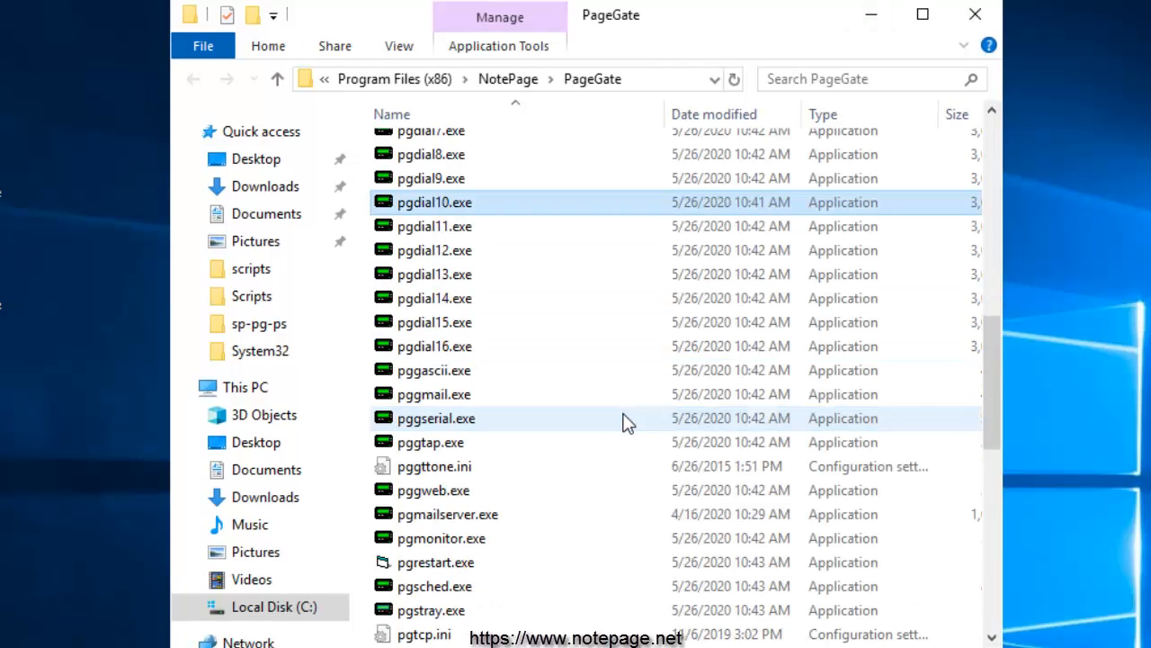
scroll(627, 422, down, 1)
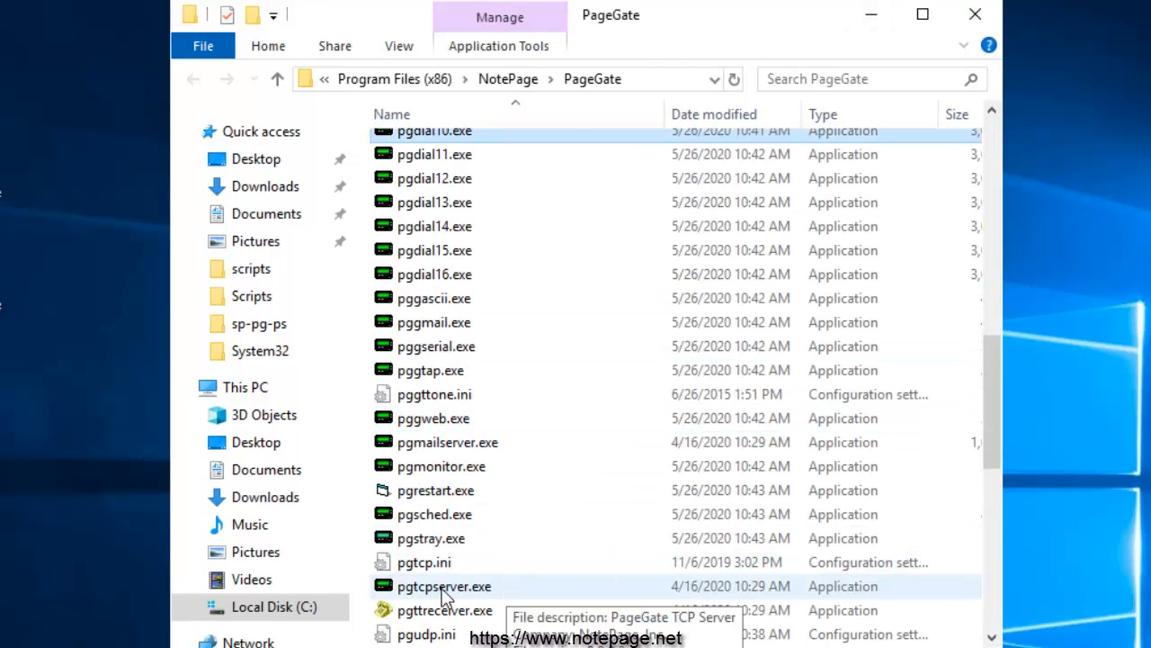
scroll(461, 580, down, 1)
click(478, 515)
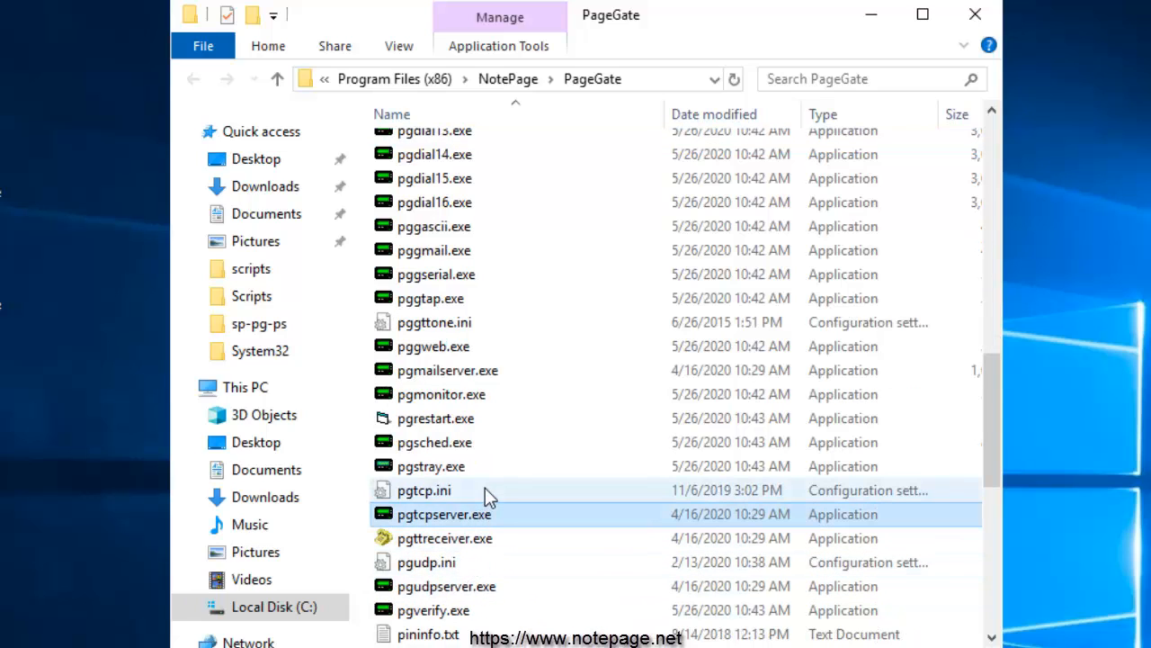
ctrl+click(484, 487)
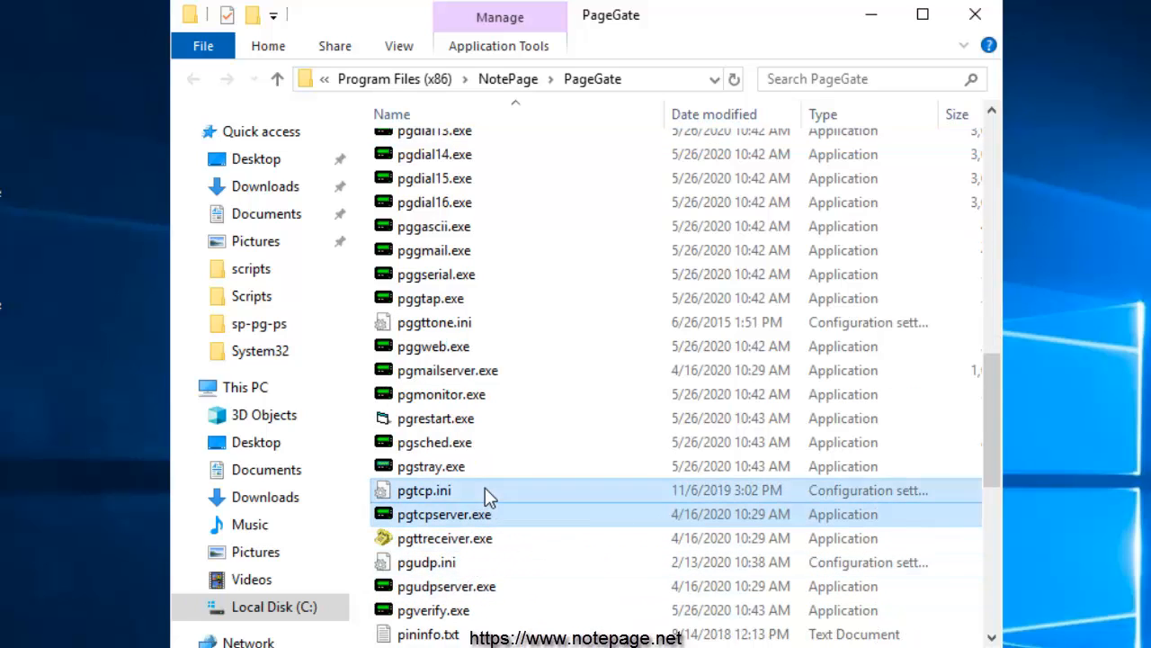
right_click(586, 490)
click(681, 598)
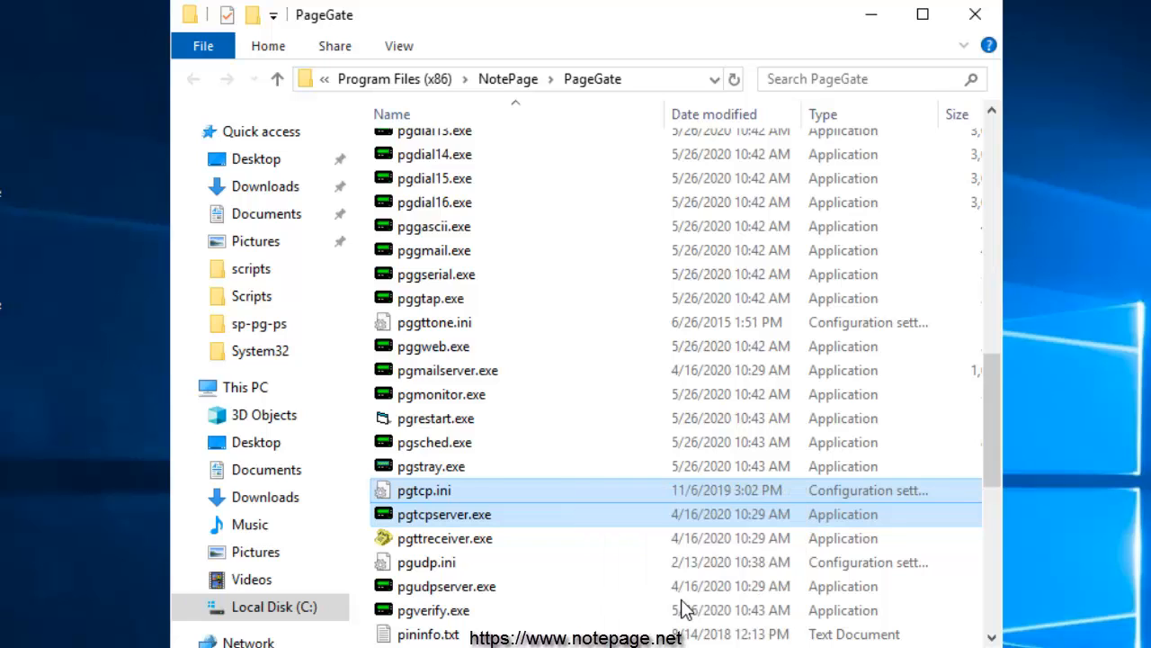
click(873, 17)
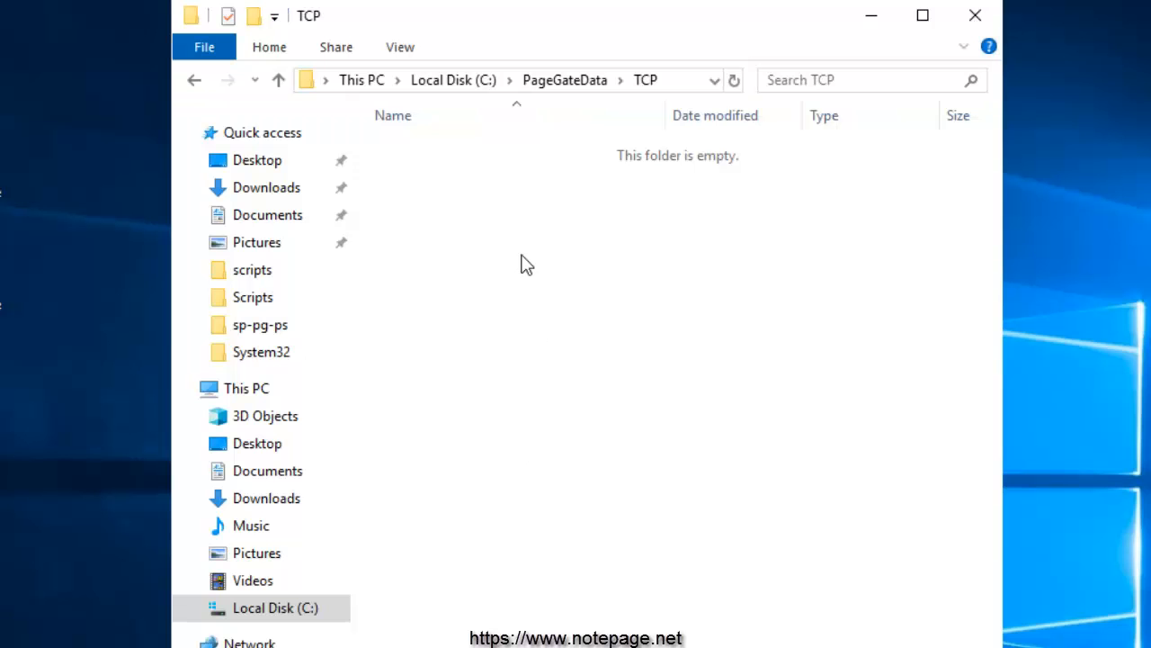
right_click(521, 262)
click(619, 423)
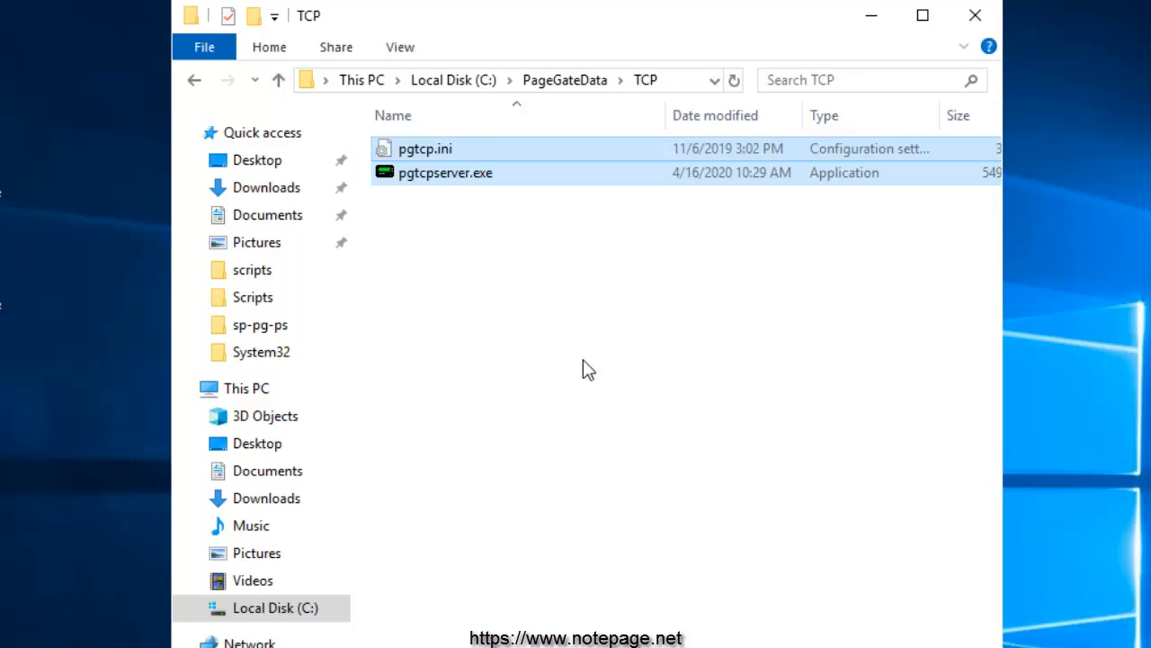
click(579, 353)
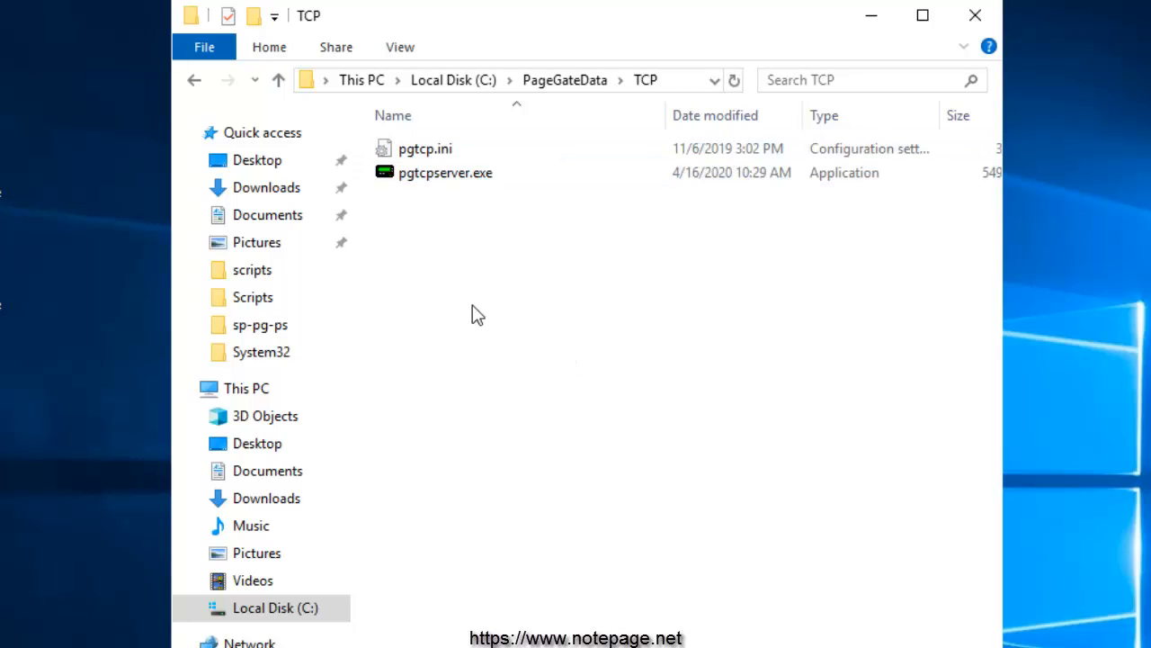
Step: Open pgtcp.ini from the TCP folder in Notepad and review the comment about the TCP Server's evaluation version
double_click(419, 155)
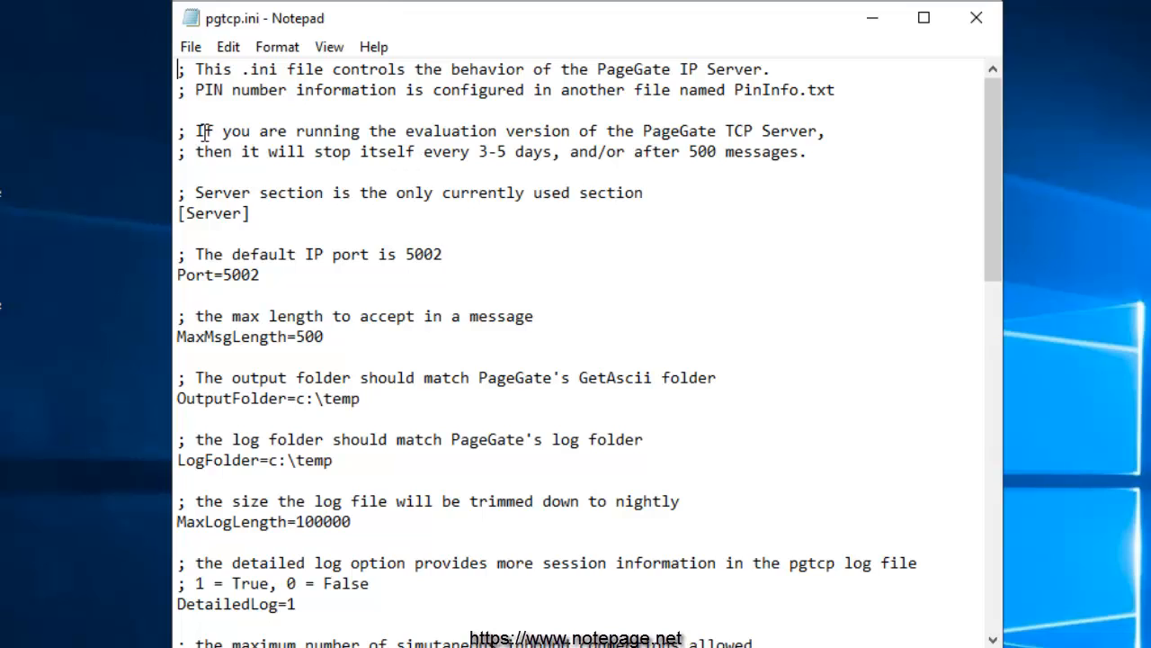
drag(178, 131, 719, 164)
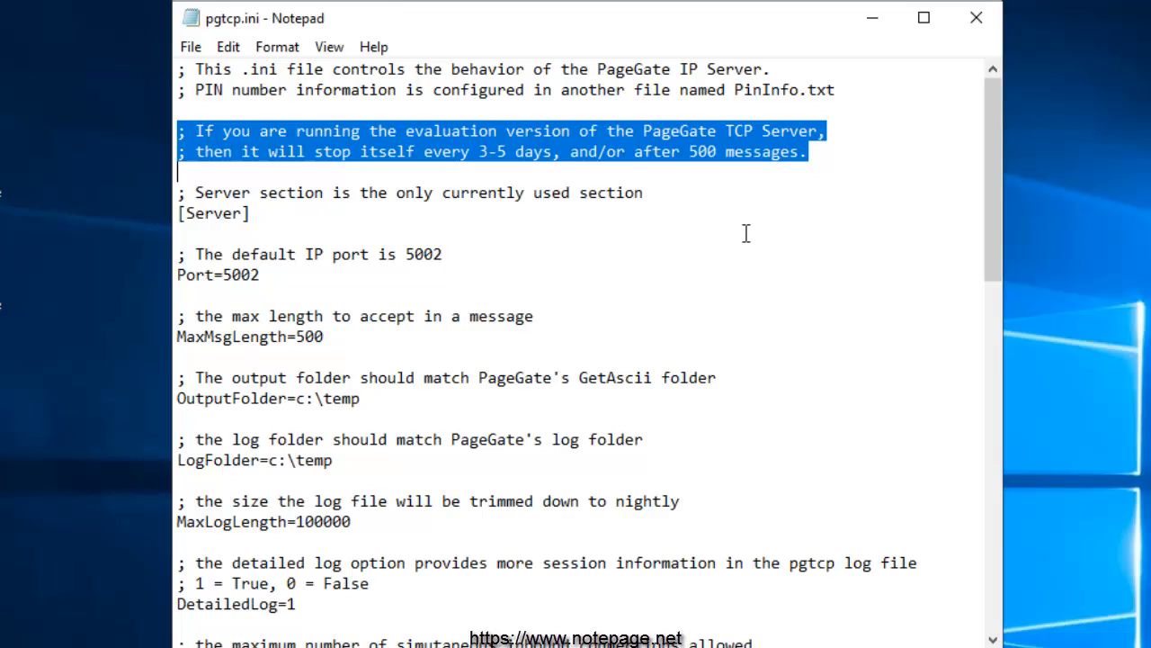
click(742, 188)
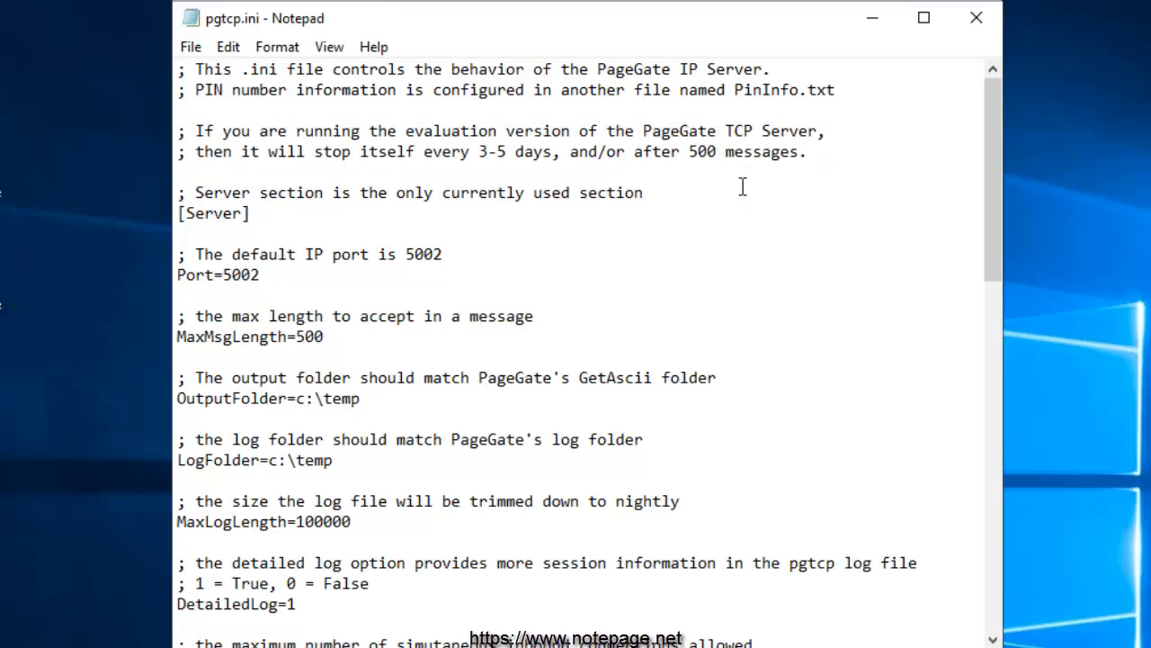
Step: Try out a line "Registration=Your Registration Key, including the dashes" at the end of pgtcp.ini and delete it
key(ctrl+End)
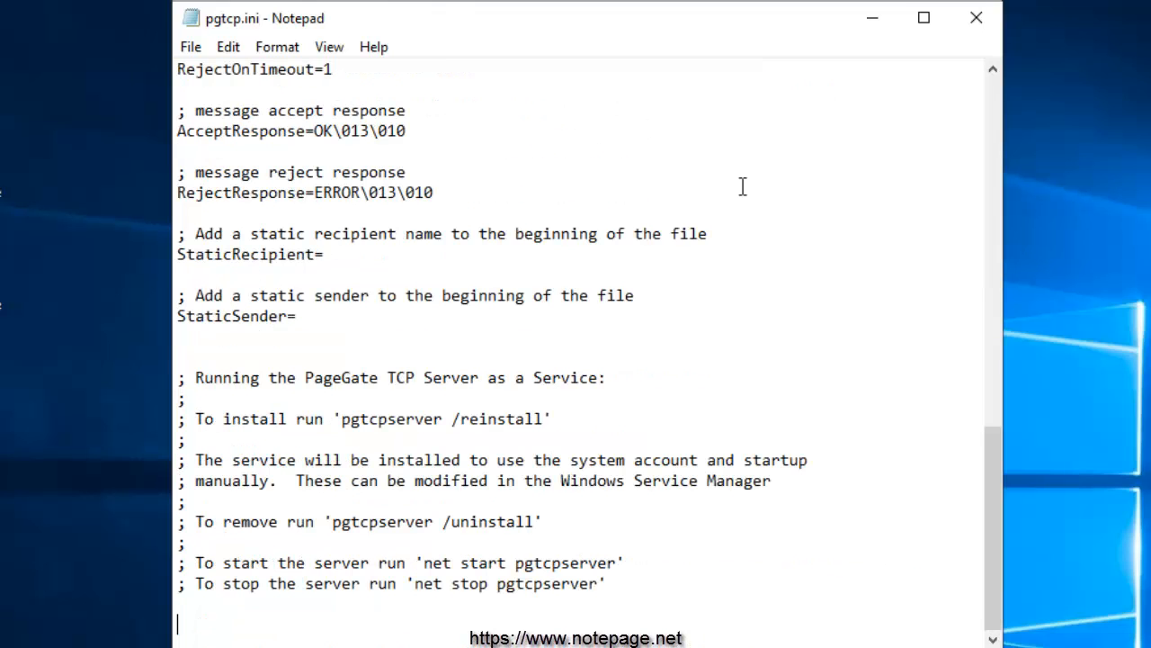
text(Registration=)
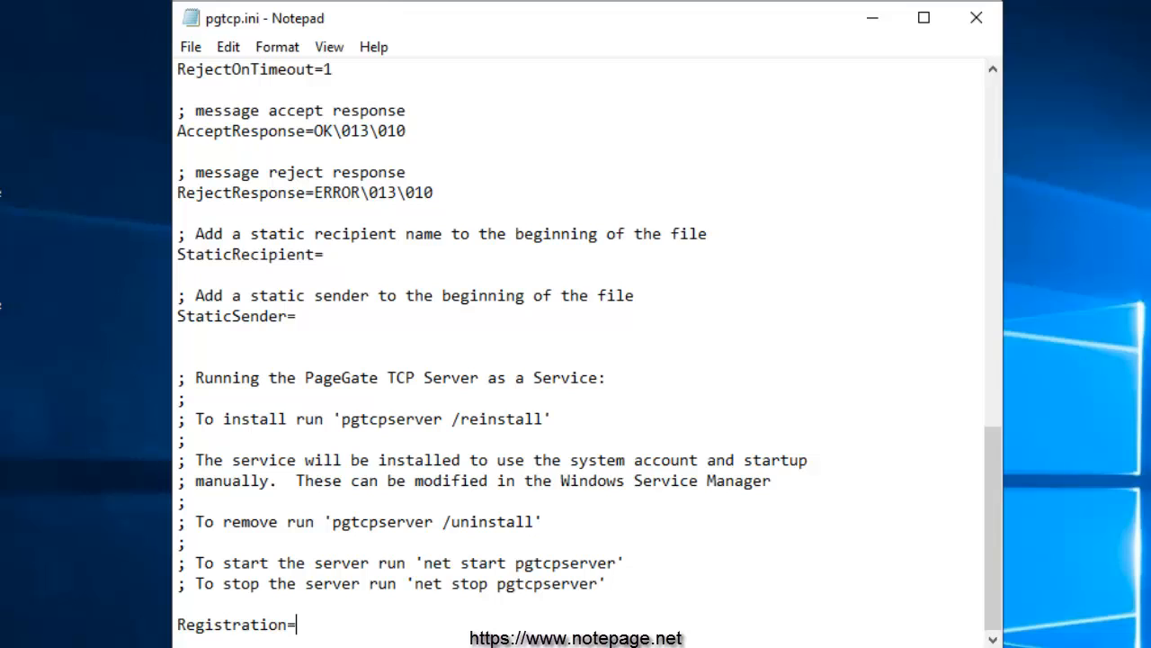
text(Your Registra)
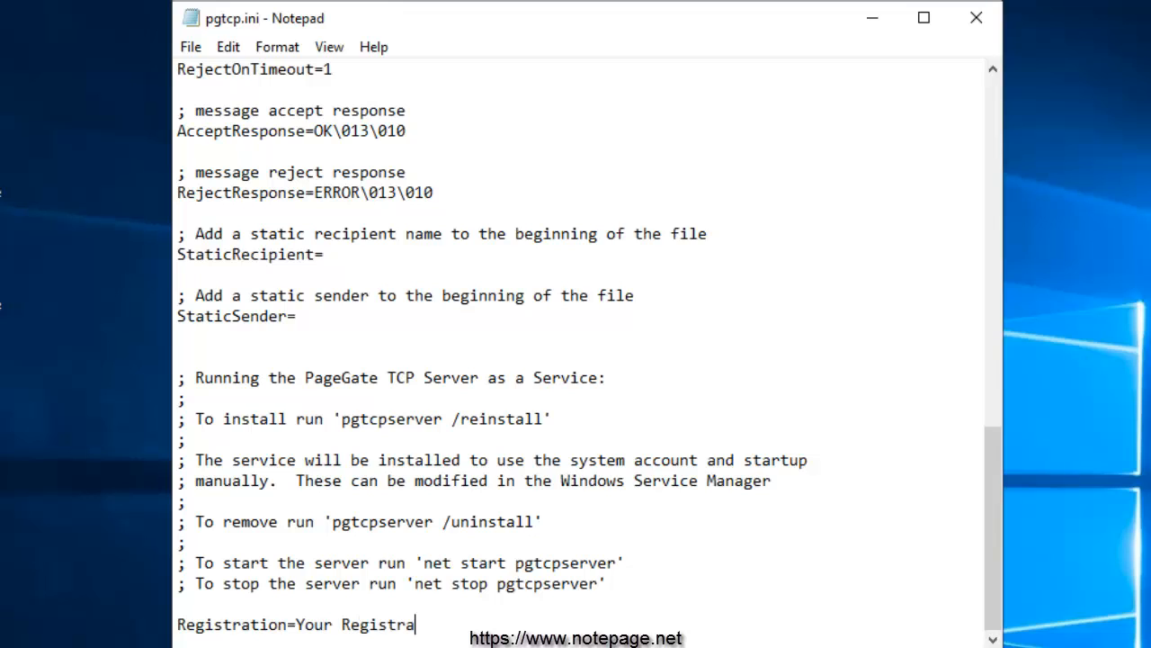
text(tion Key, including the dashes)
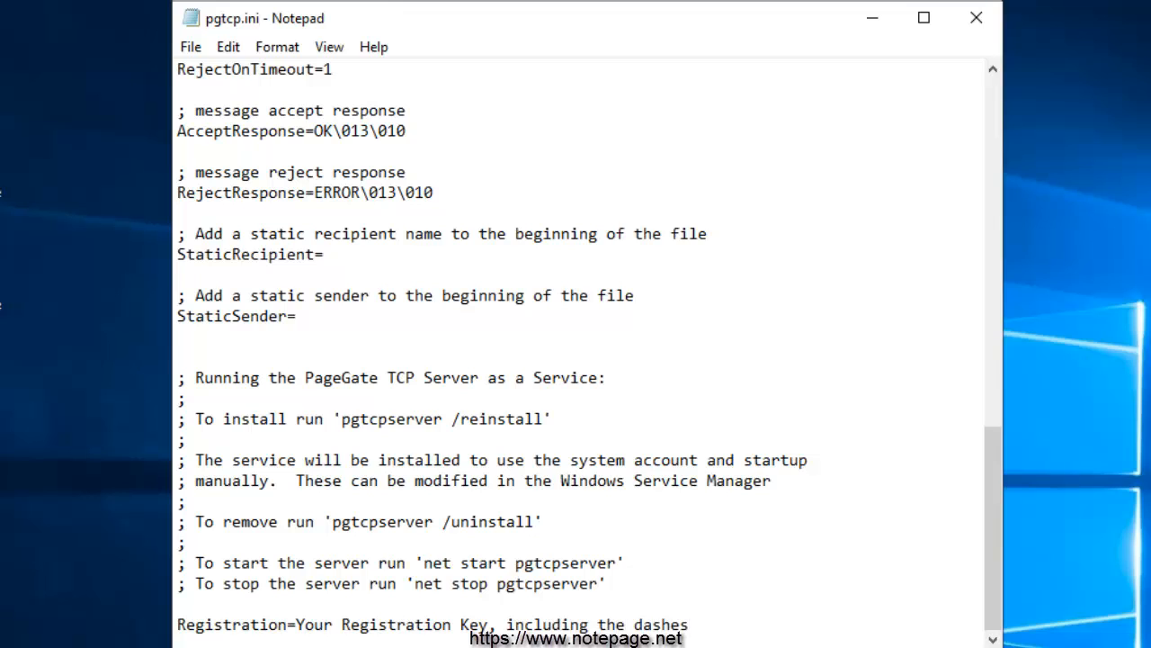
key(shift+Home)
key(BackSpace)
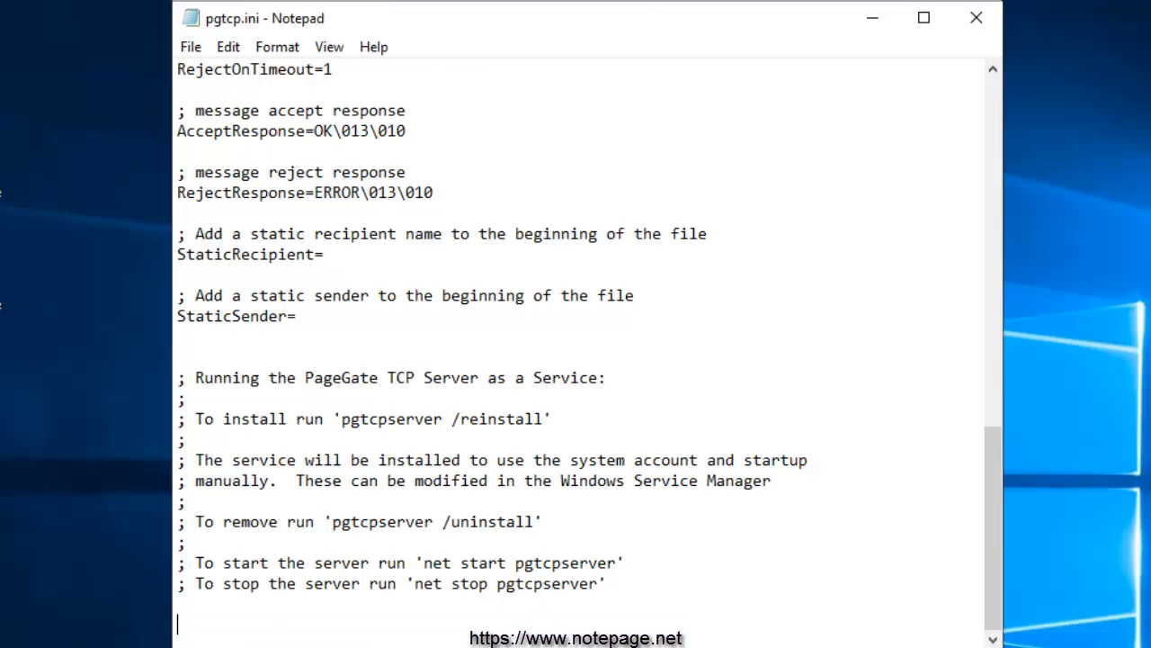
Step: Review the Port line in the Server section of pgtcp.ini and set OutputFolder to c:\PageGateData\TCP\
key(ctrl+Home)
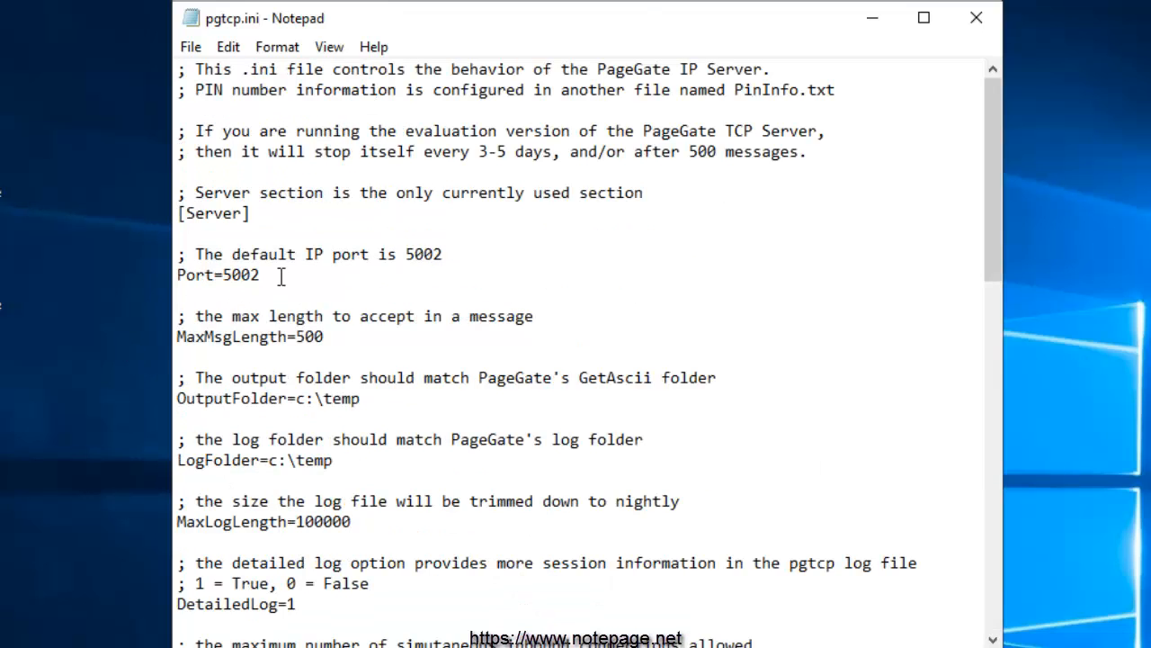
drag(261, 275, 160, 279)
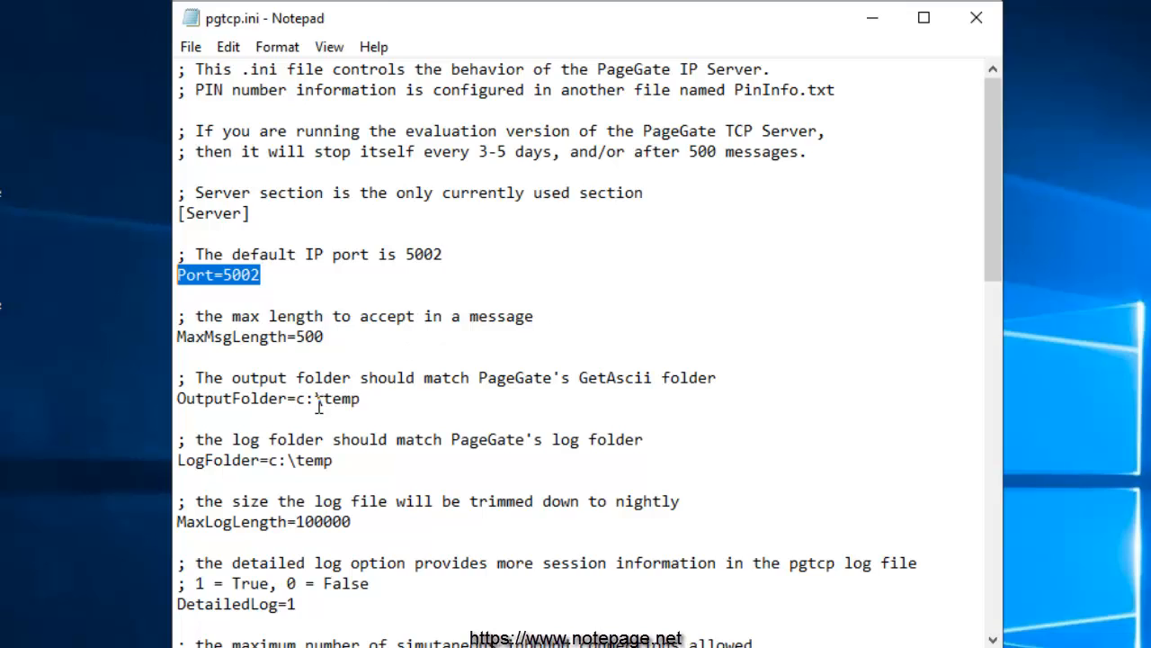
drag(323, 399, 385, 402)
text(Pa)
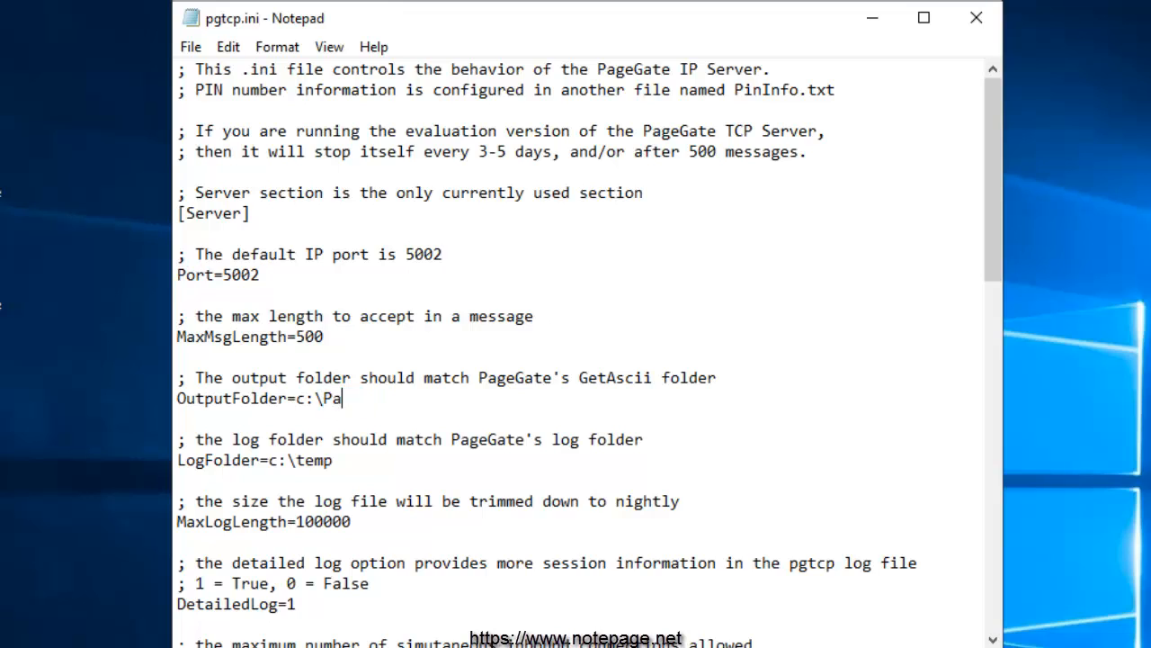
text(geGateData\TCP\)
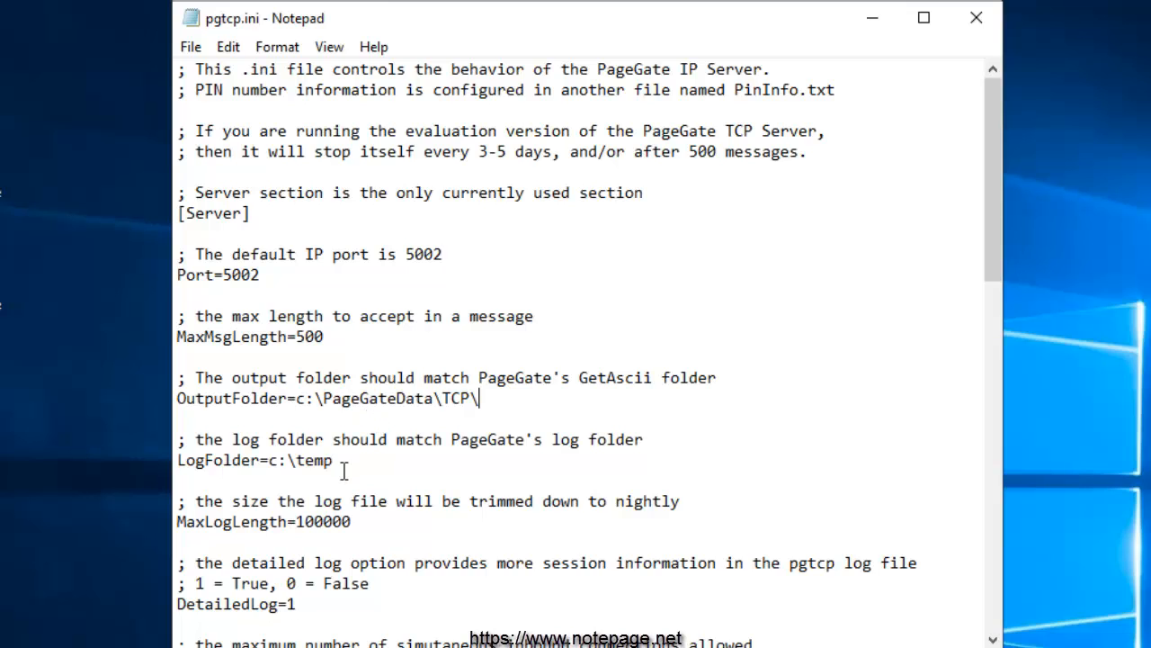
Step: Look up the Log Directory path in PG Admin's program settings for the LogFolder entry of pgtcp.ini
drag(336, 461, 268, 460)
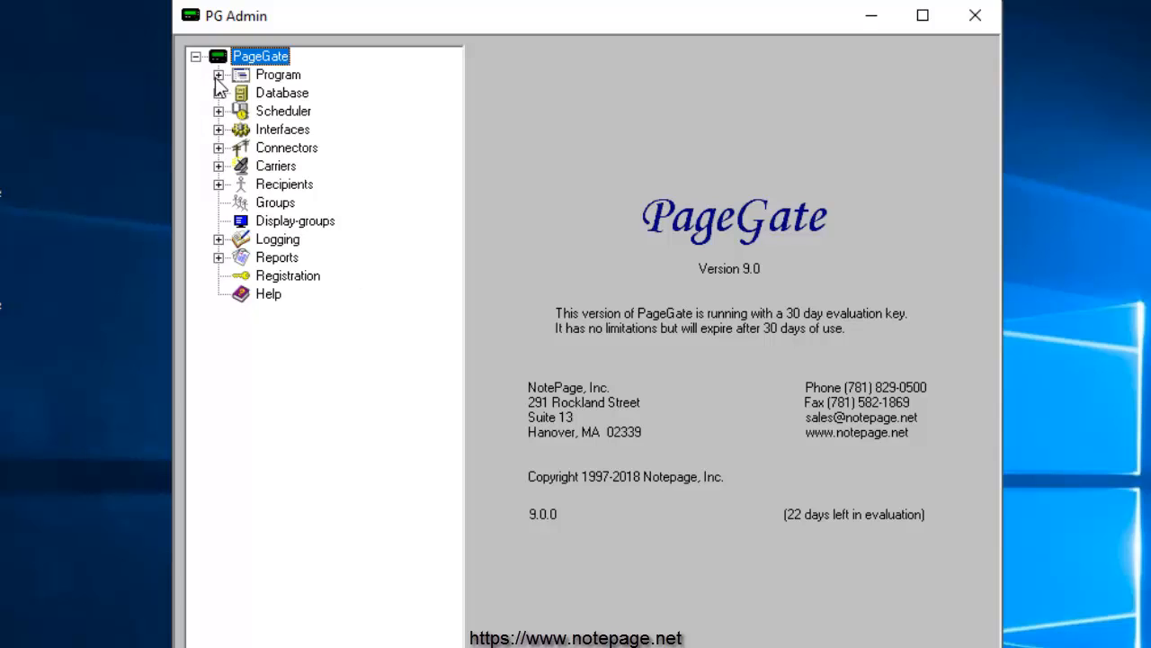
click(218, 75)
click(299, 95)
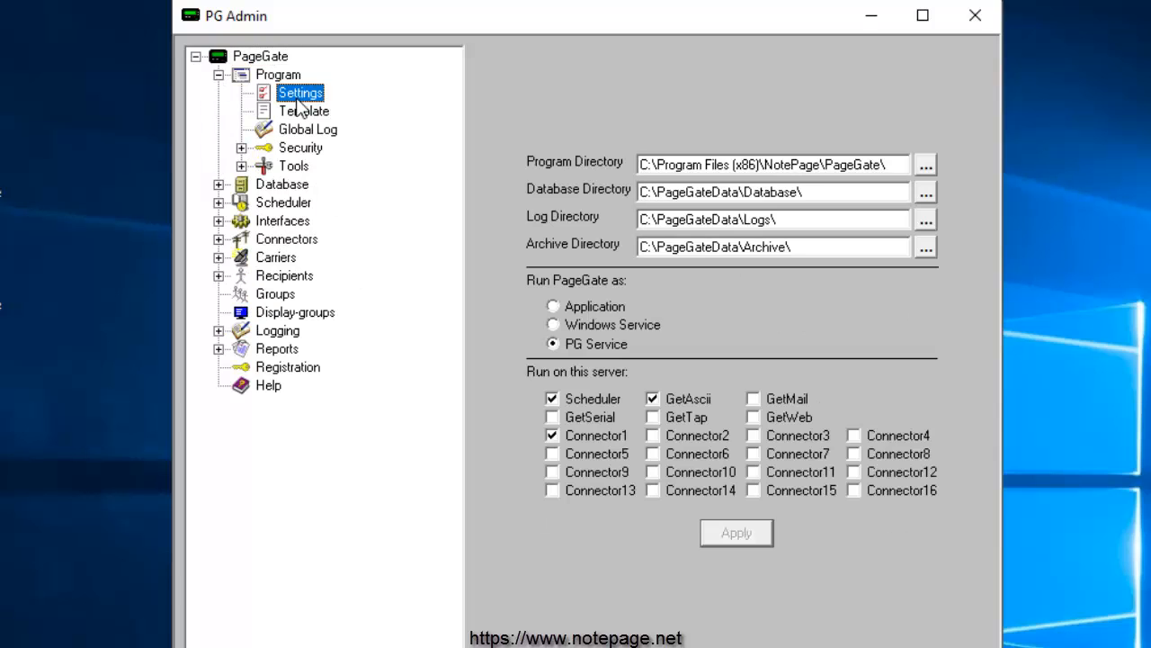
drag(801, 221, 635, 221)
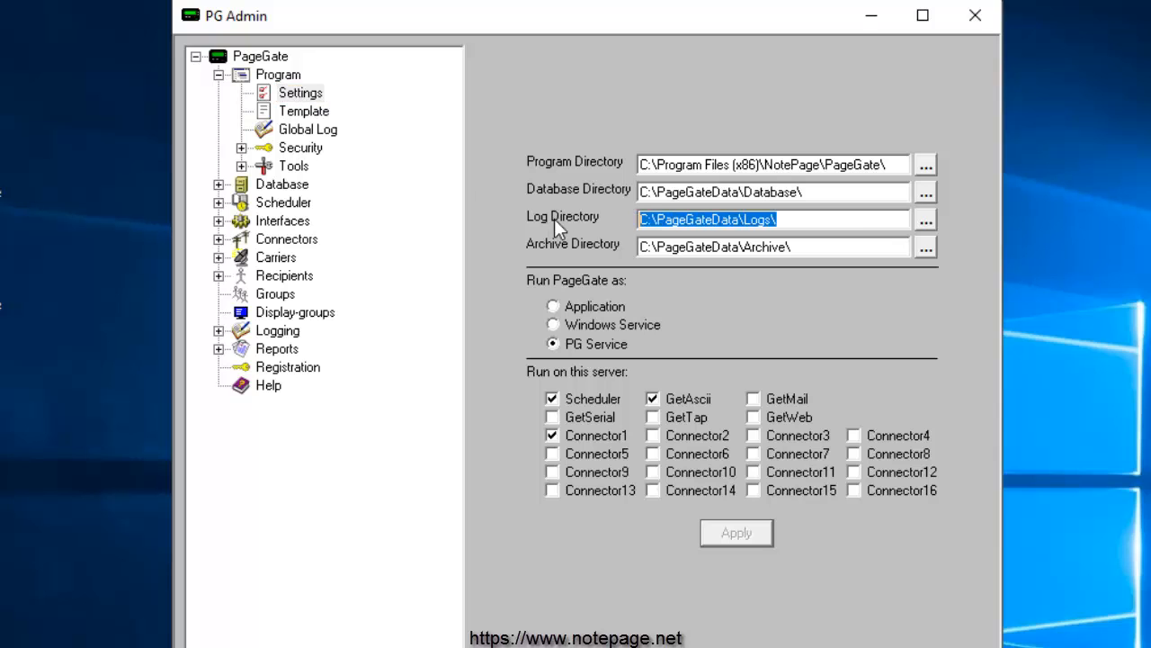
Step: Copy the Log Directory path from PG Admin and set LogFolder in pgtcp.ini to C:\PageGateData\Logs\
right_click(675, 219)
click(758, 285)
click(871, 16)
key(ctrl+v)
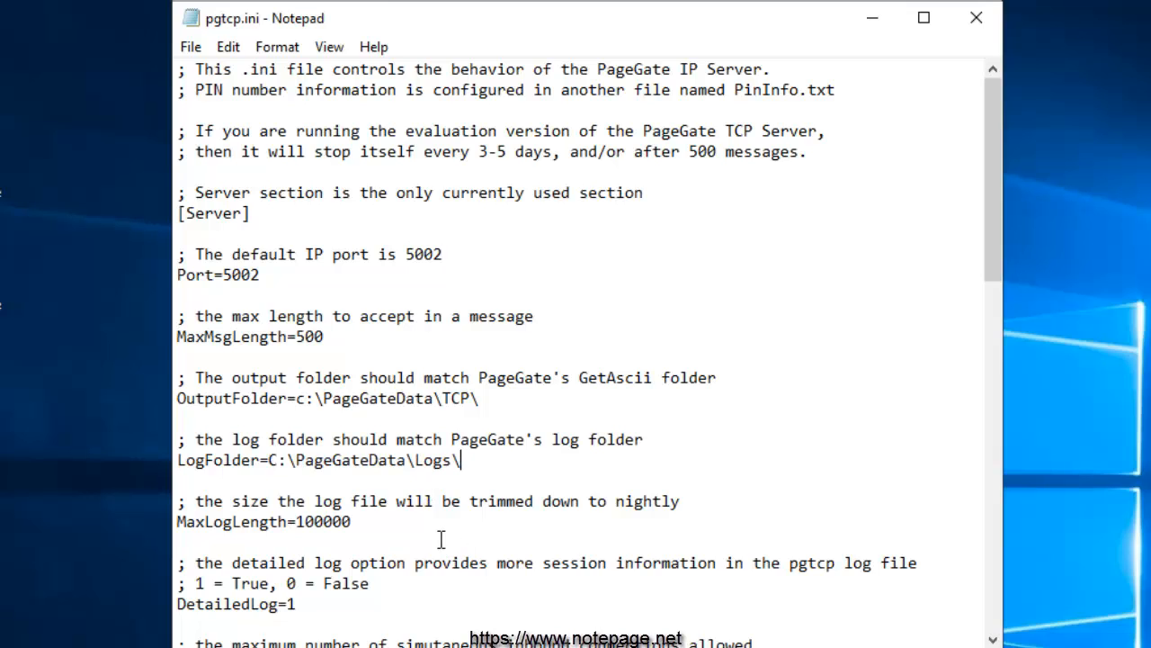
Step: Check the sample message lines in TCPserver.txt and set EndOfRecordDelimiter in pgtcp.ini to #
scroll(441, 538, down, 6)
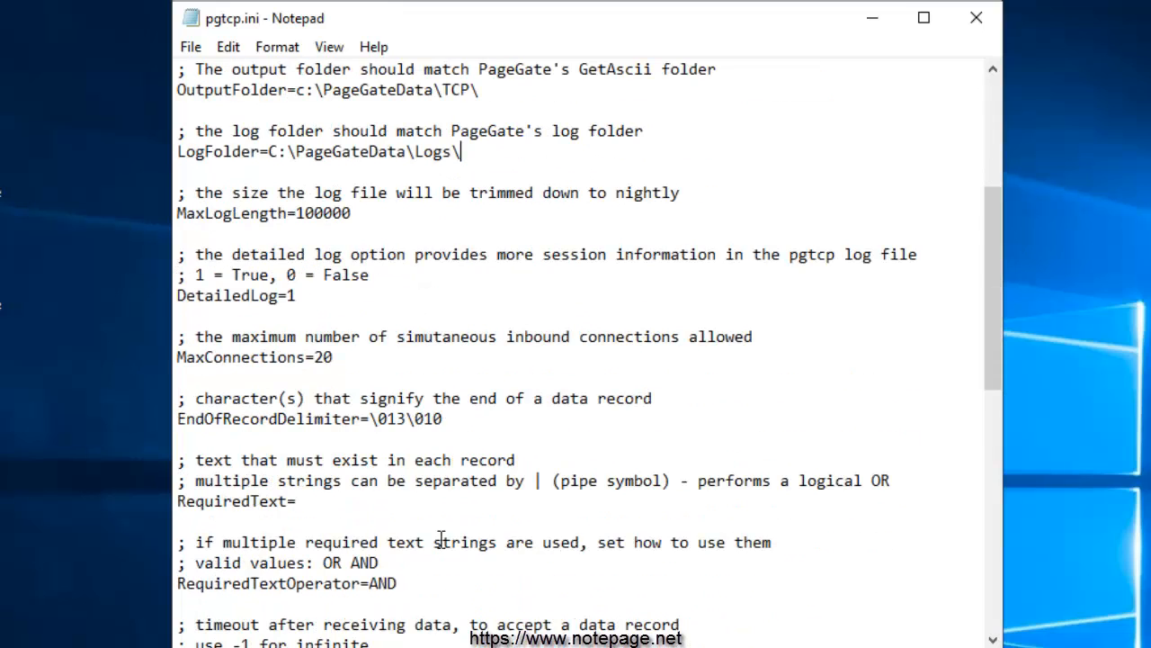
scroll(441, 530, down, 3)
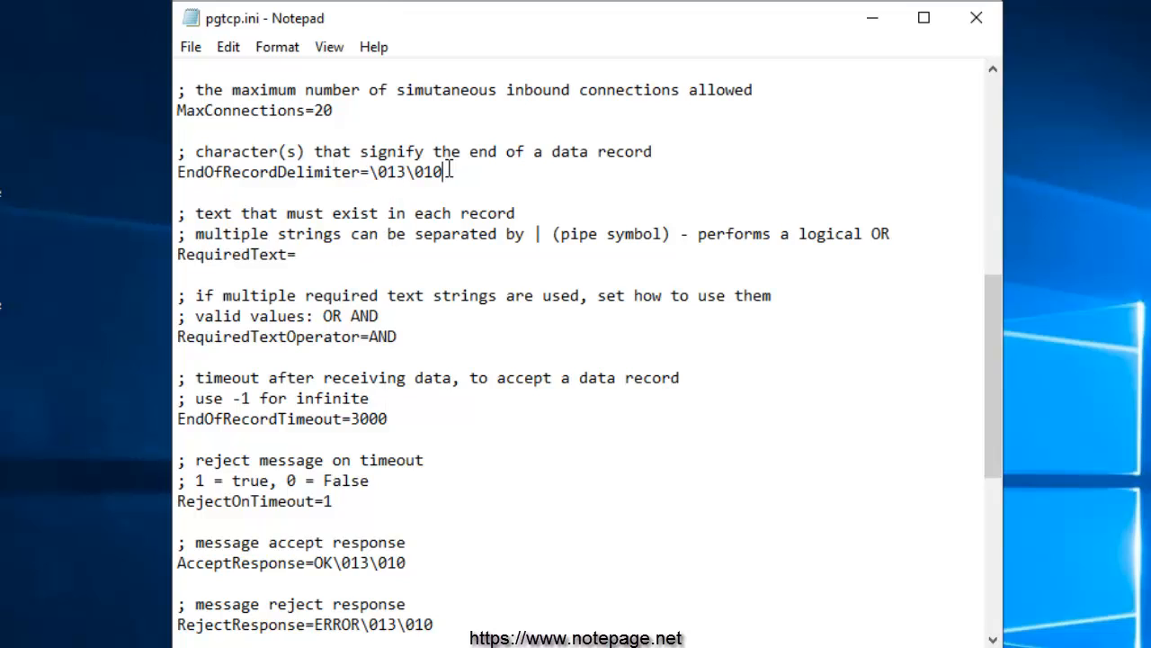
drag(443, 171, 173, 169)
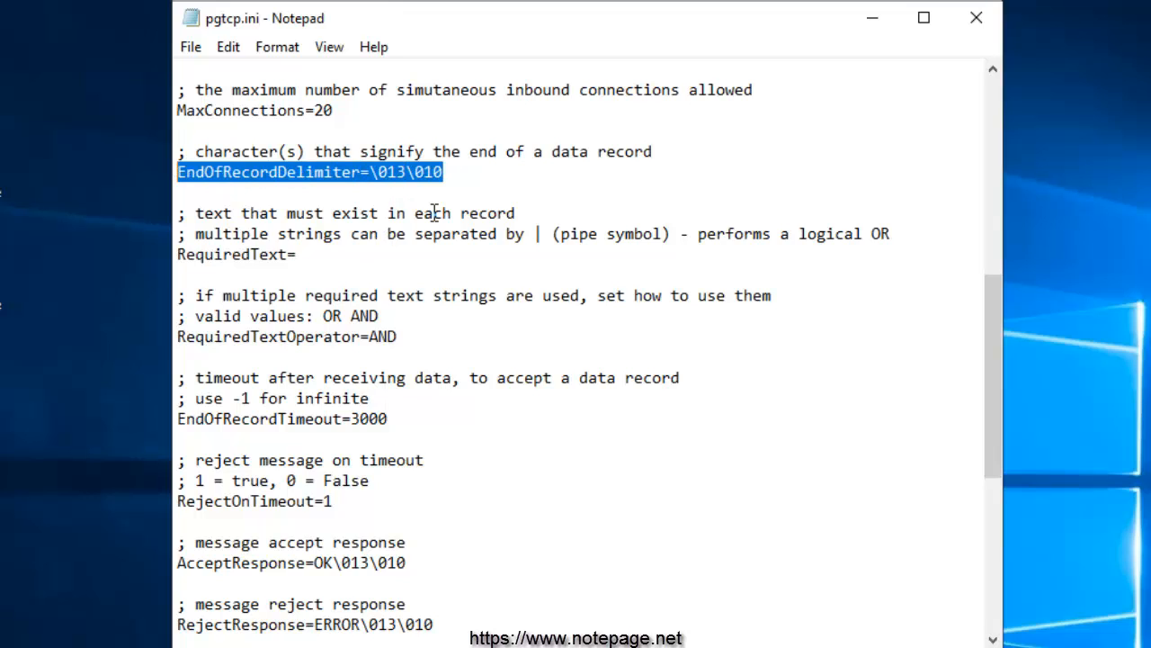
click(456, 172)
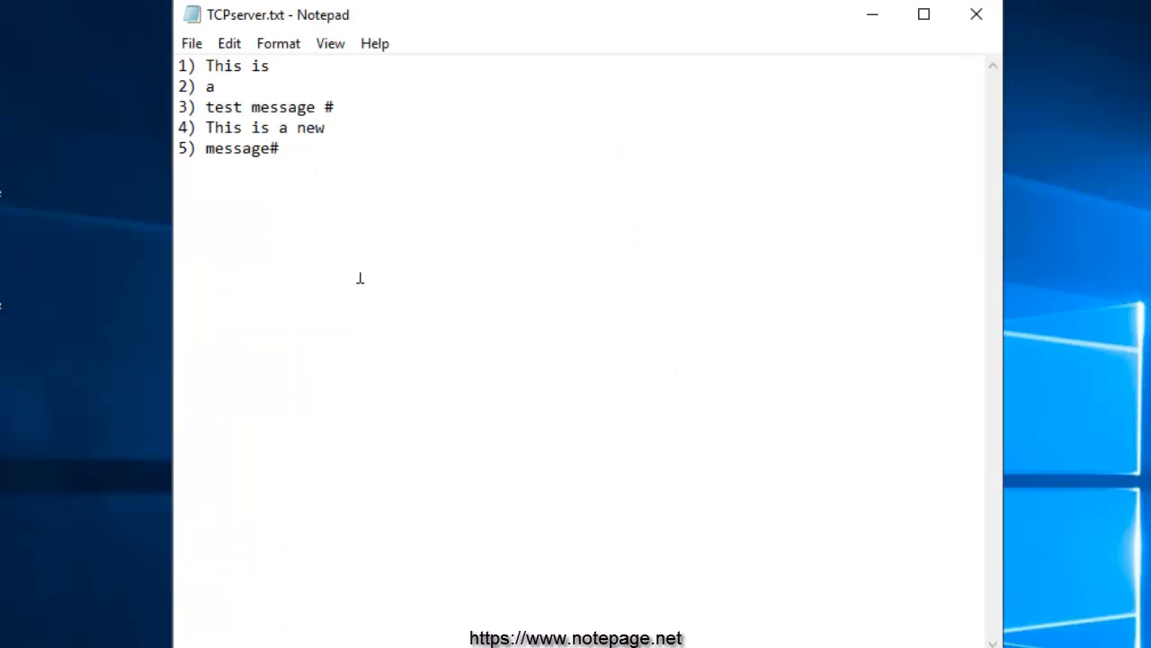
drag(182, 65, 376, 223)
click(376, 222)
click(869, 17)
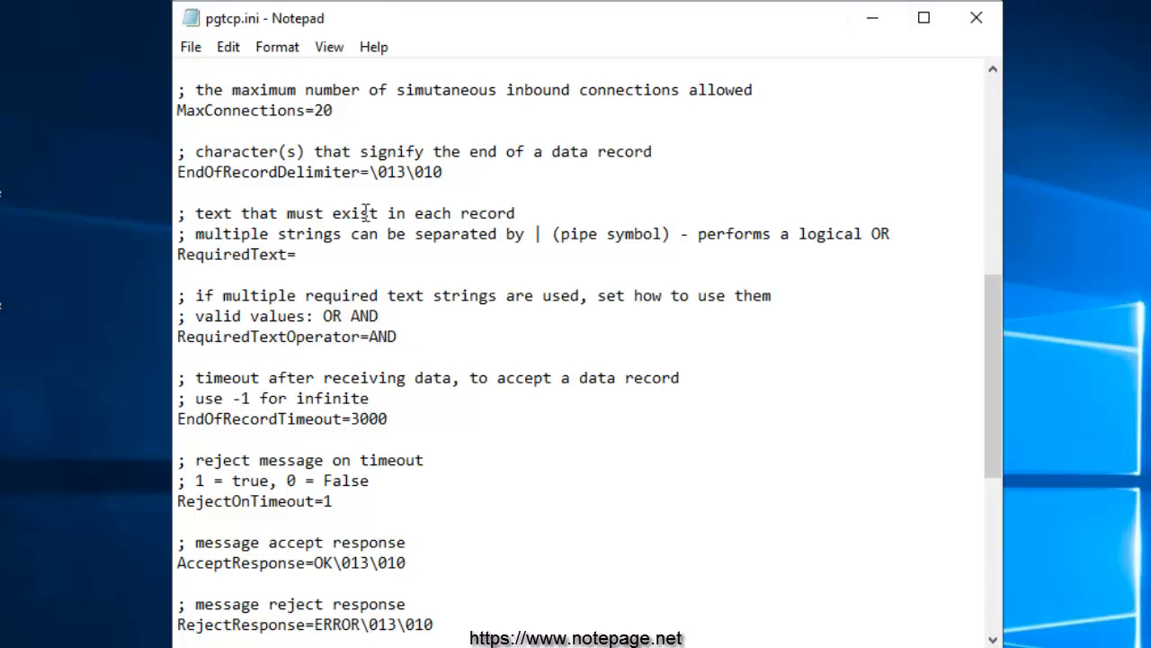
drag(370, 171, 443, 172)
text(#)
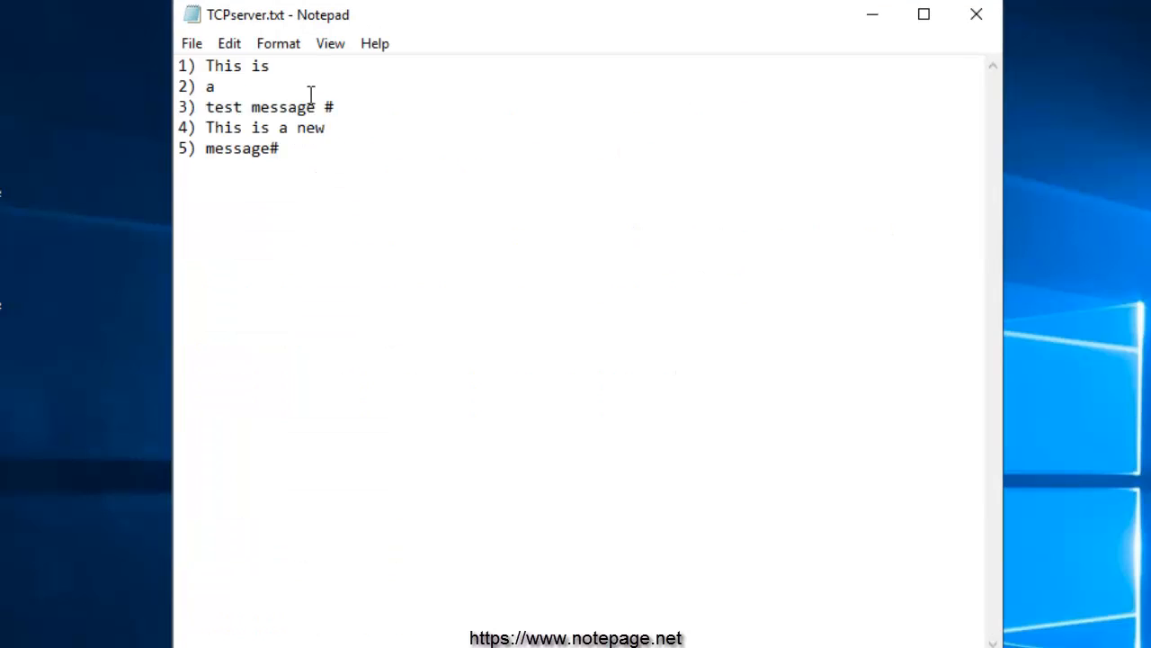
Step: Examine how the # delimiter separates the two sample messages in TCPserver.txt, and return to pgtcp.ini
drag(316, 107, 177, 71)
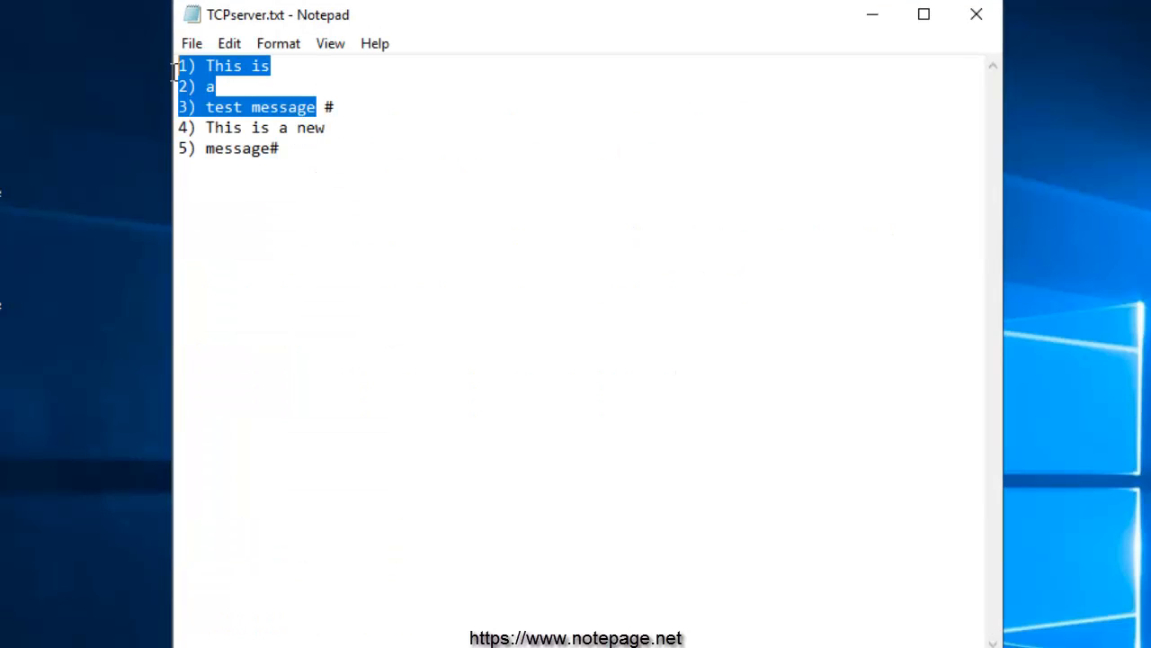
drag(270, 149, 132, 133)
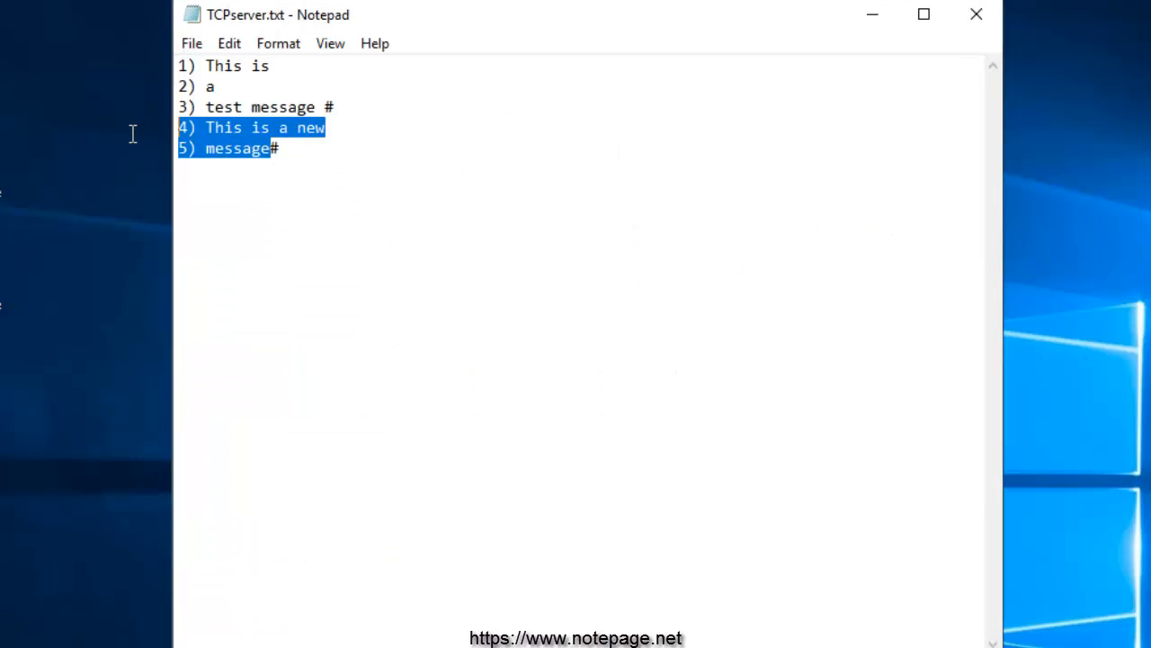
click(872, 20)
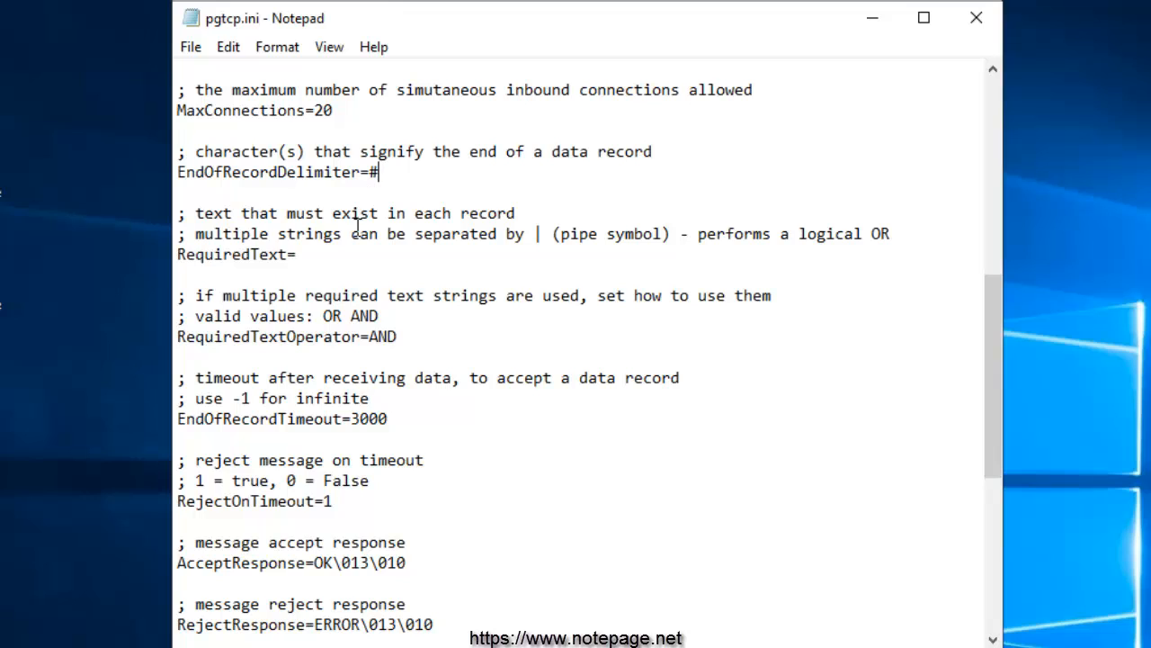
Step: Review the RequiredText and RequiredTextOperator entries with their valid values, and set RequiredText to alarm|notification
drag(326, 258, 127, 262)
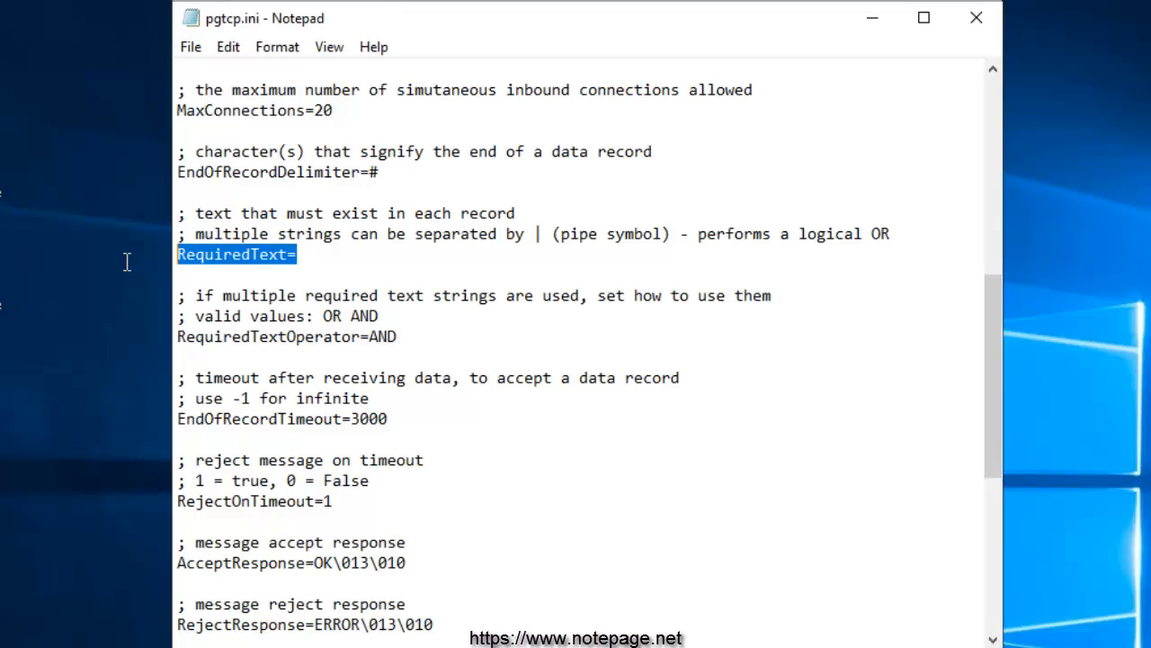
drag(399, 339, 153, 339)
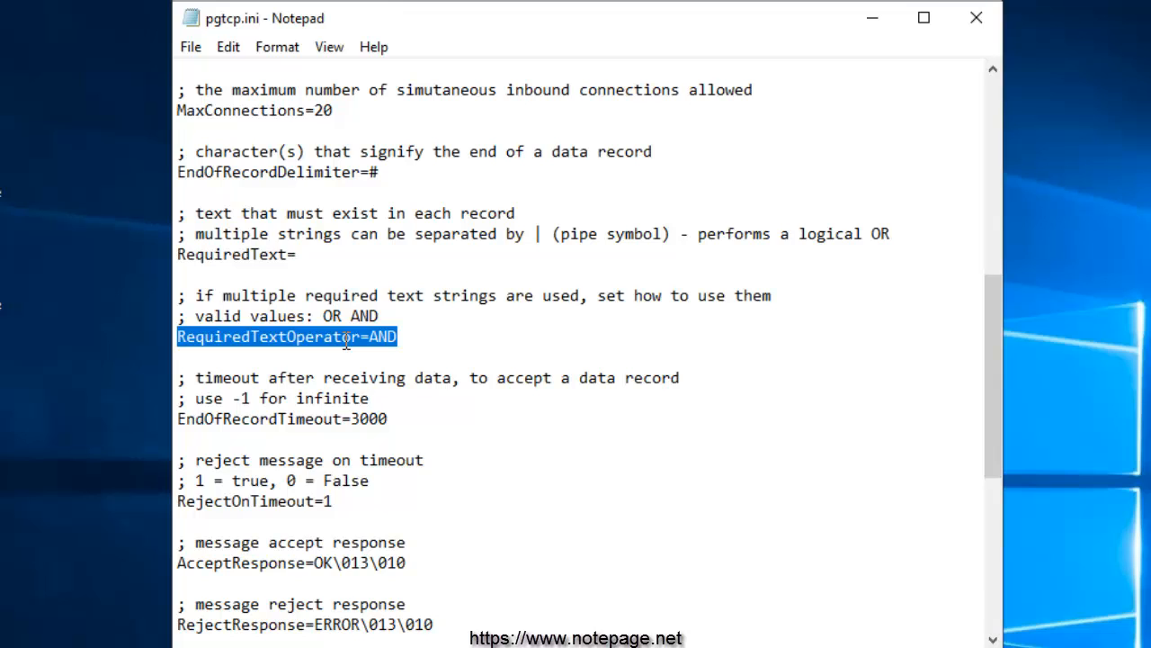
click(311, 256)
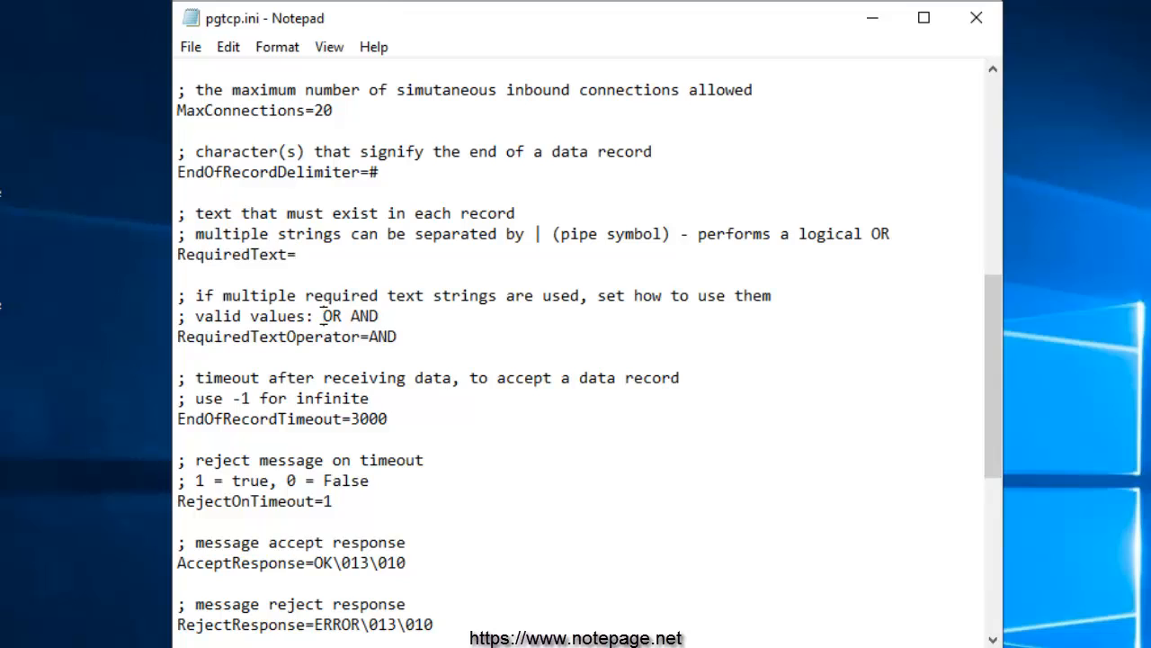
drag(322, 315, 392, 316)
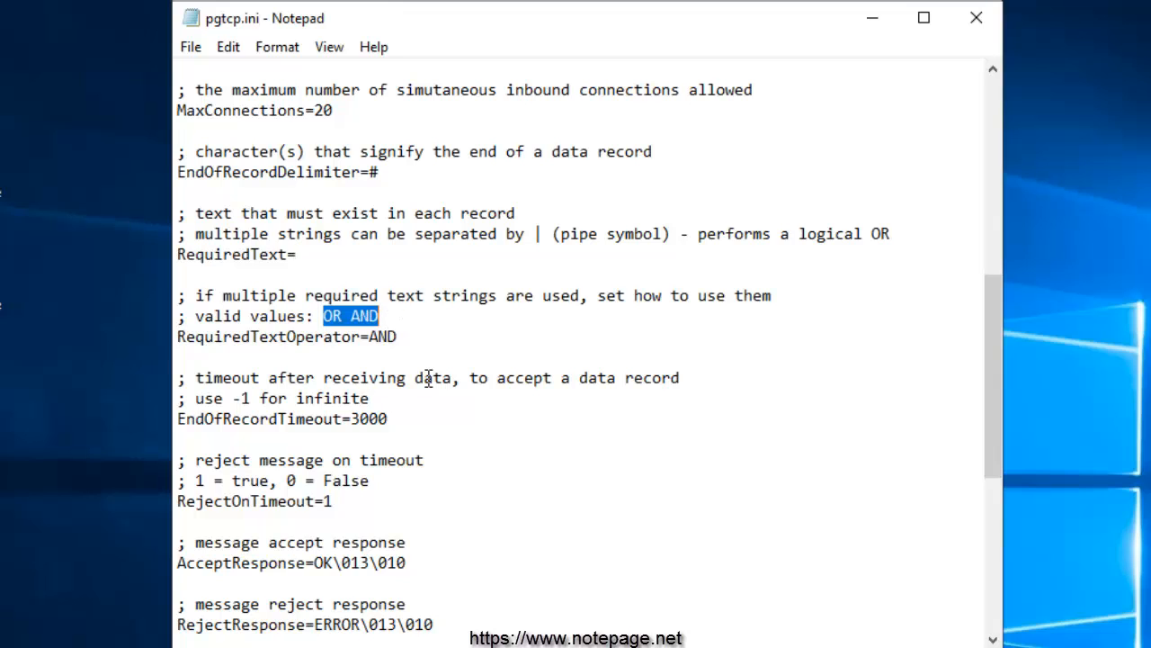
click(428, 340)
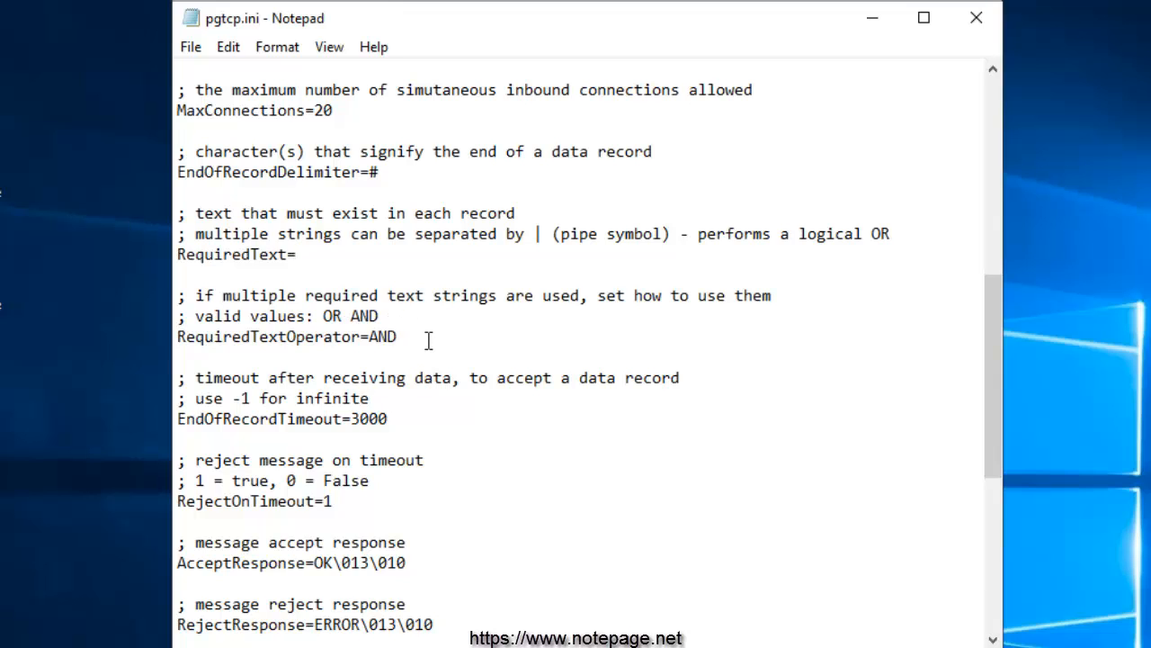
click(321, 254)
text(alarm|noti)
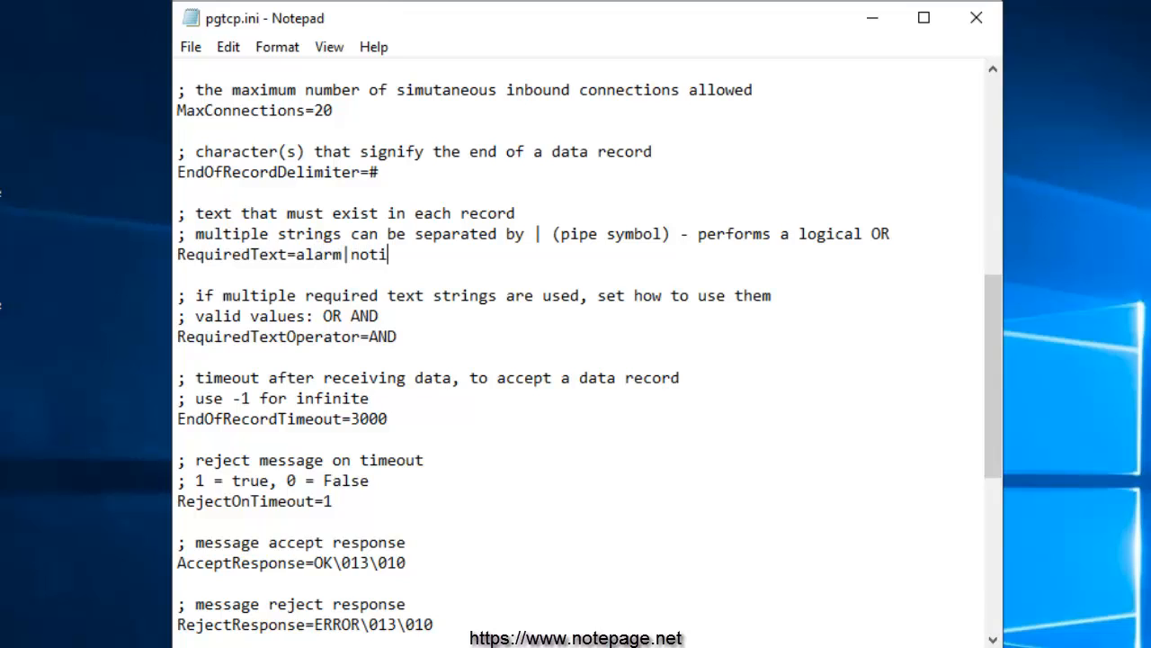
text(fication)
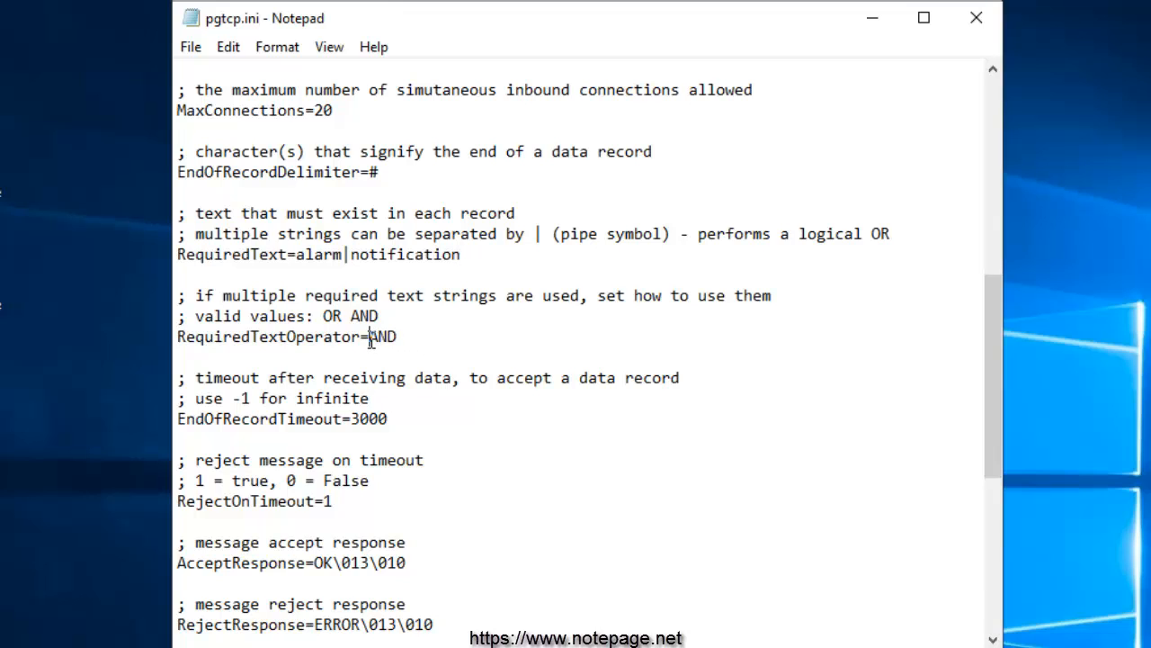
Step: Compare the required strings with the RequiredTextOperator entry and set RequiredText to alarm|alert
drag(374, 340, 420, 340)
drag(296, 255, 459, 258)
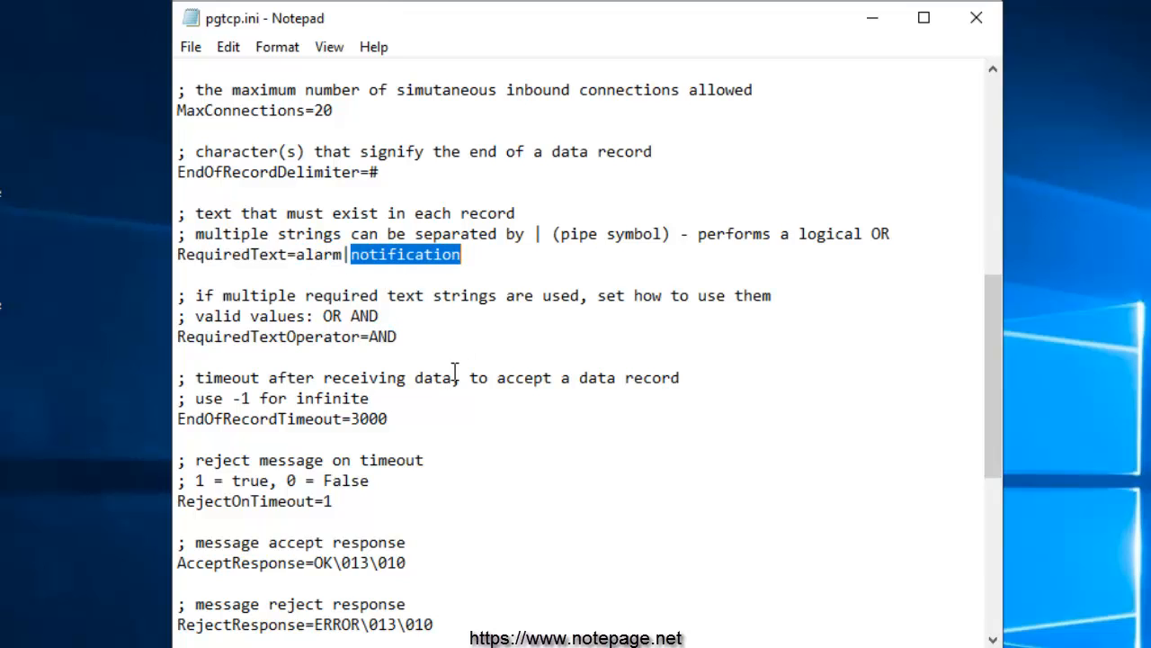
click(442, 349)
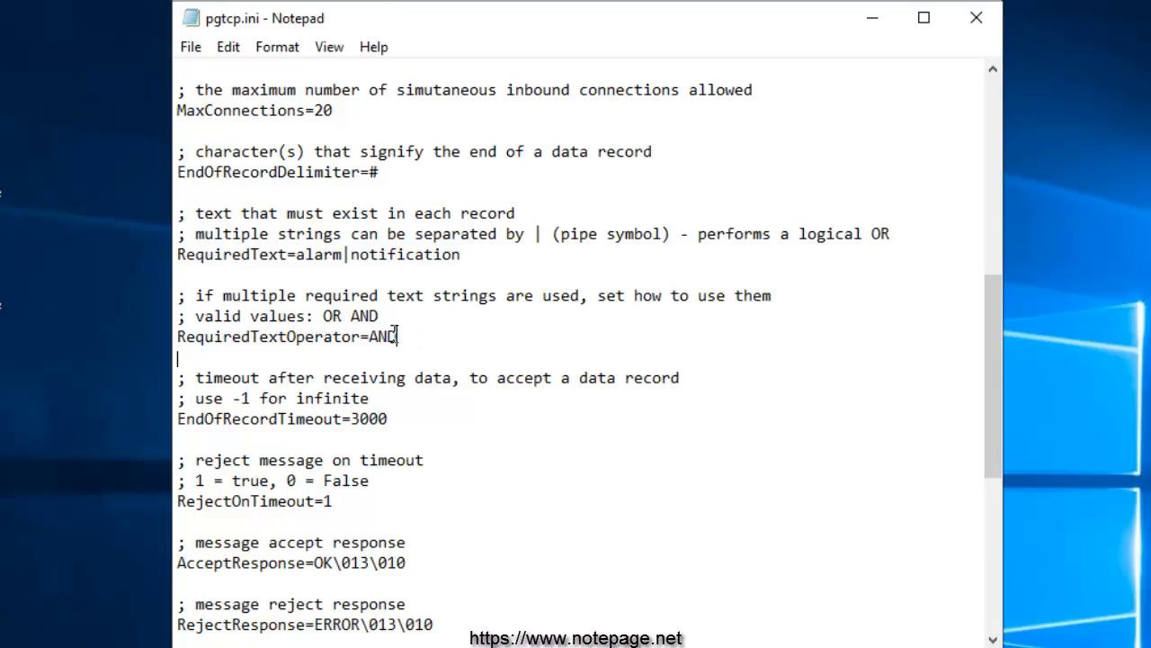
drag(398, 336, 369, 337)
click(437, 340)
drag(352, 255, 471, 259)
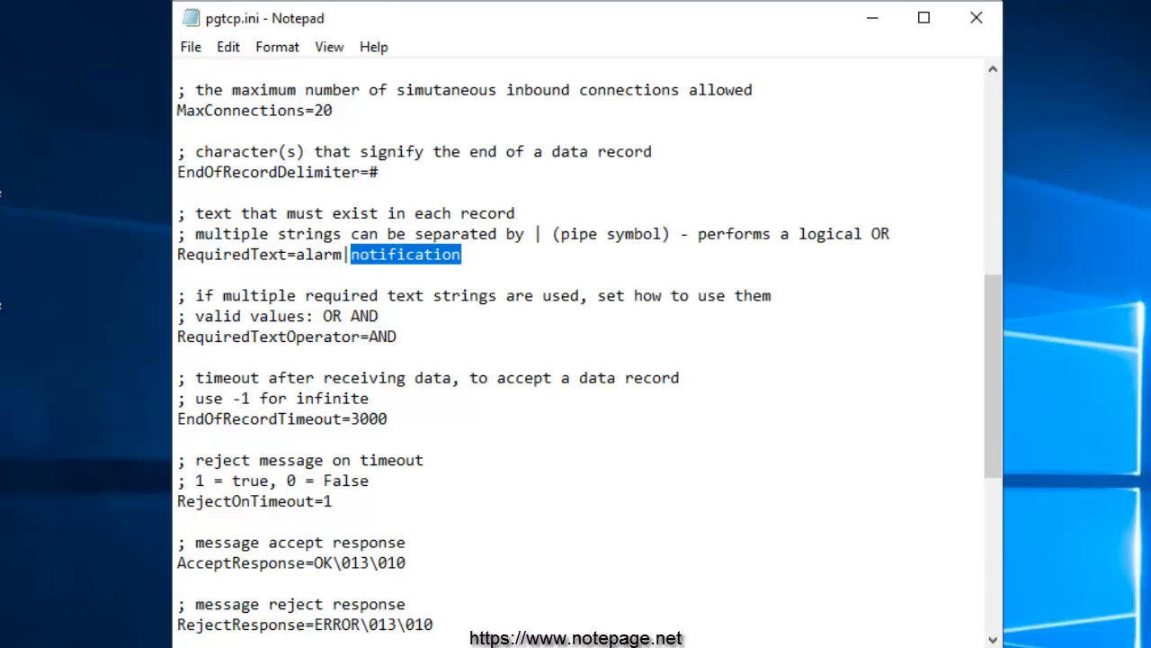
text(alert)
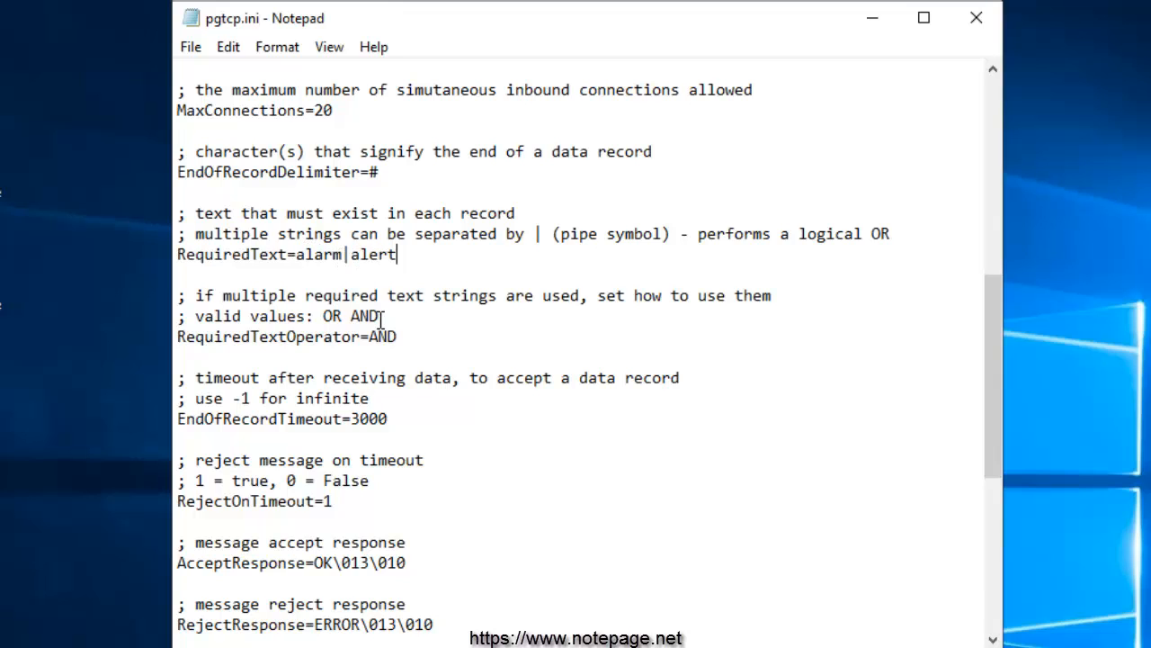
Step: Set RequiredTextOperator to OR and review it against the two RequiredText strings
drag(369, 337, 398, 335)
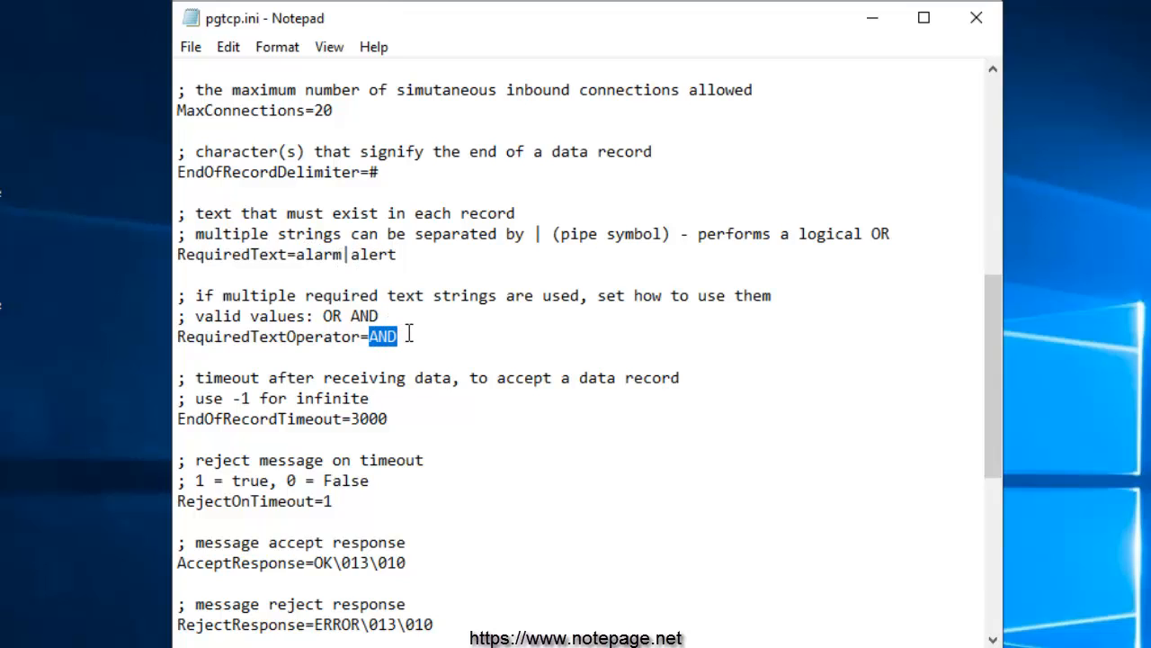
text(OR)
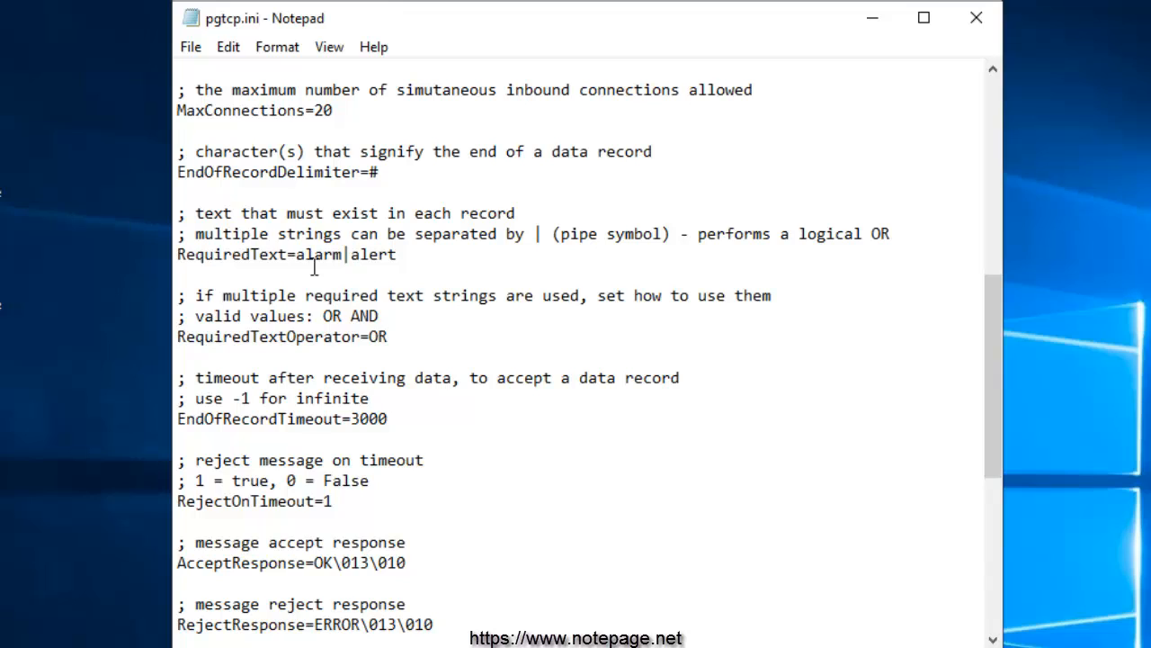
drag(346, 254, 297, 257)
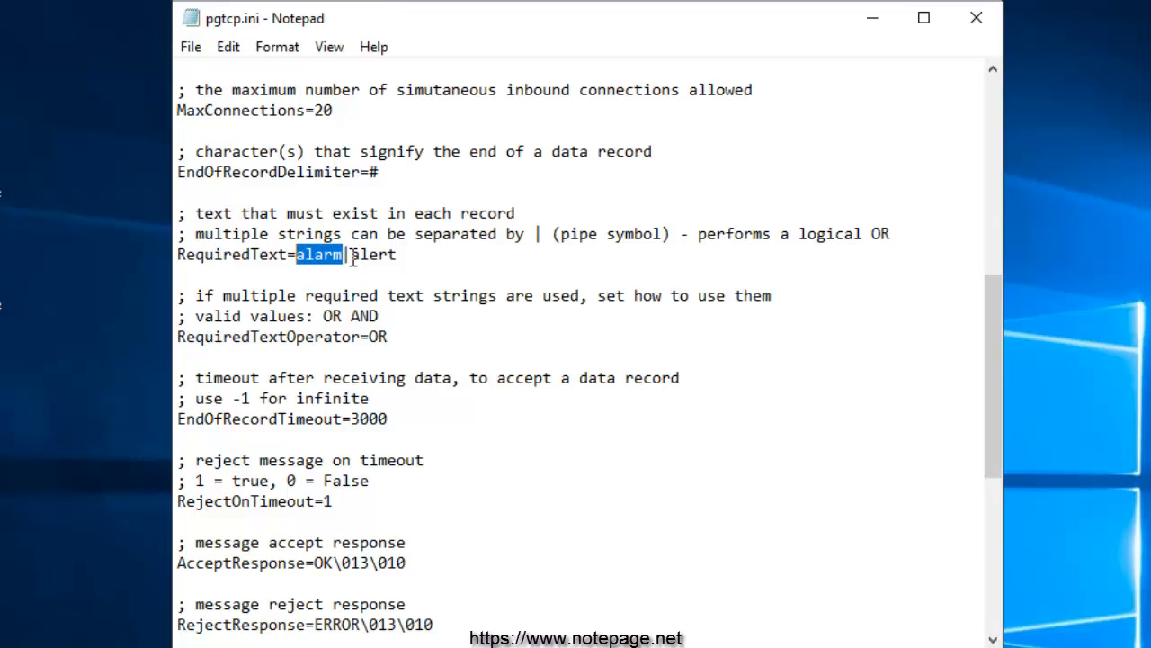
double_click(383, 257)
click(407, 338)
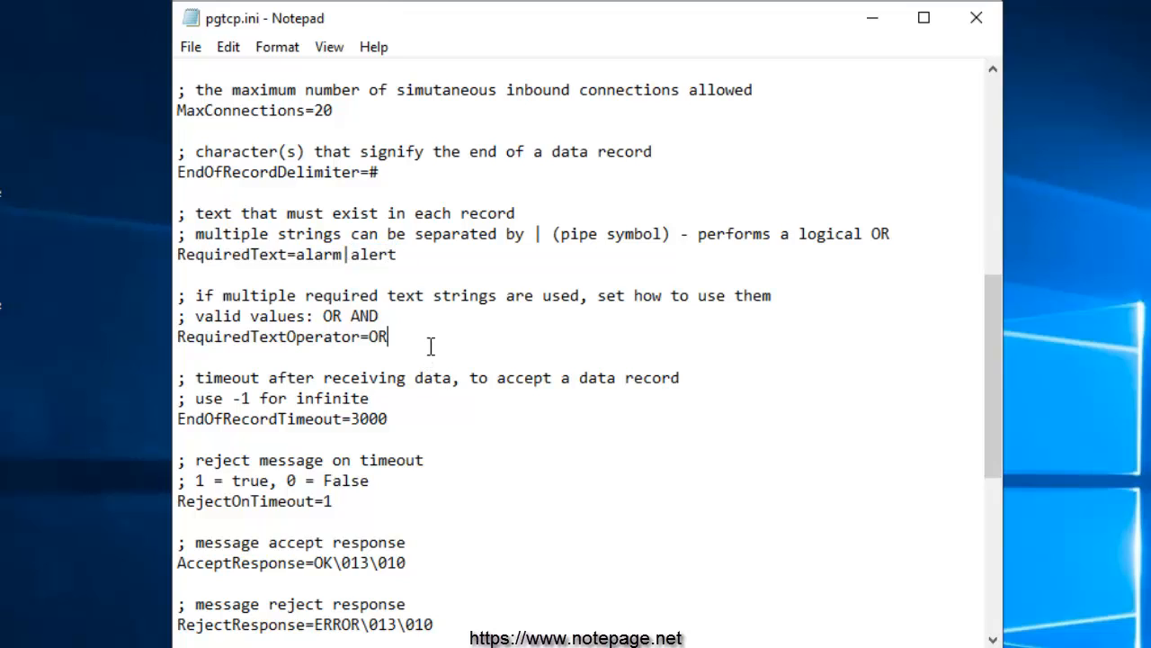
drag(376, 337, 404, 335)
click(406, 337)
Step: Examine the EndOfRecordTimeout, RejectOnTimeout, AcceptResponse and RejectResponse entries in pgtcp.ini
scroll(424, 337, down, 1)
drag(409, 357, 178, 357)
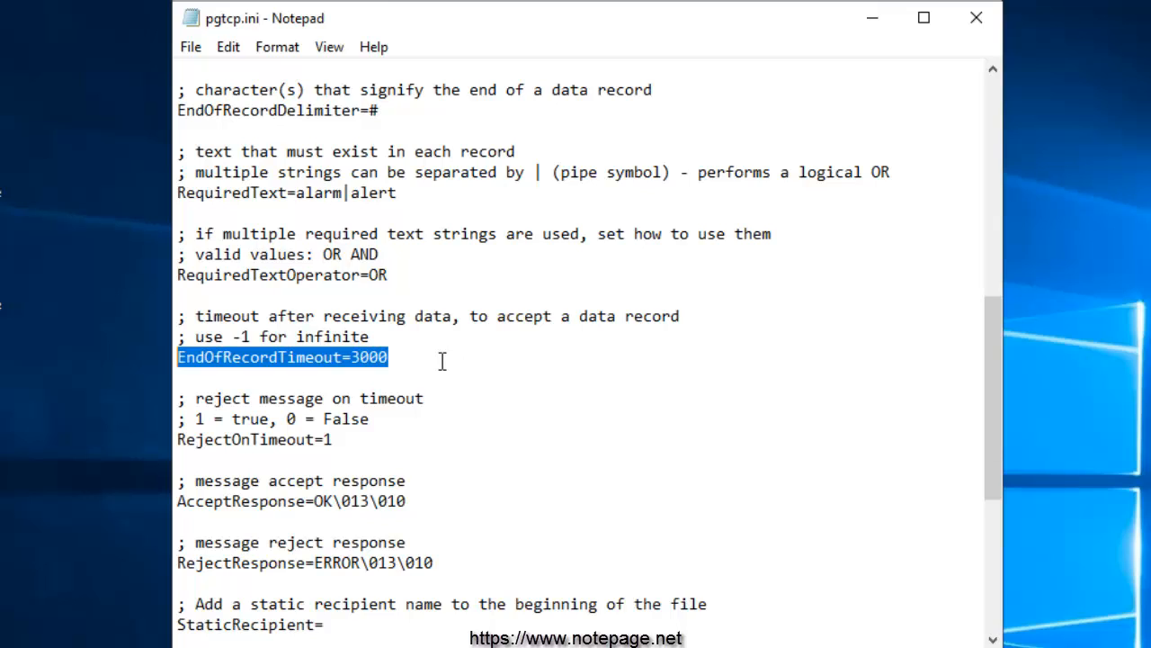
click(361, 358)
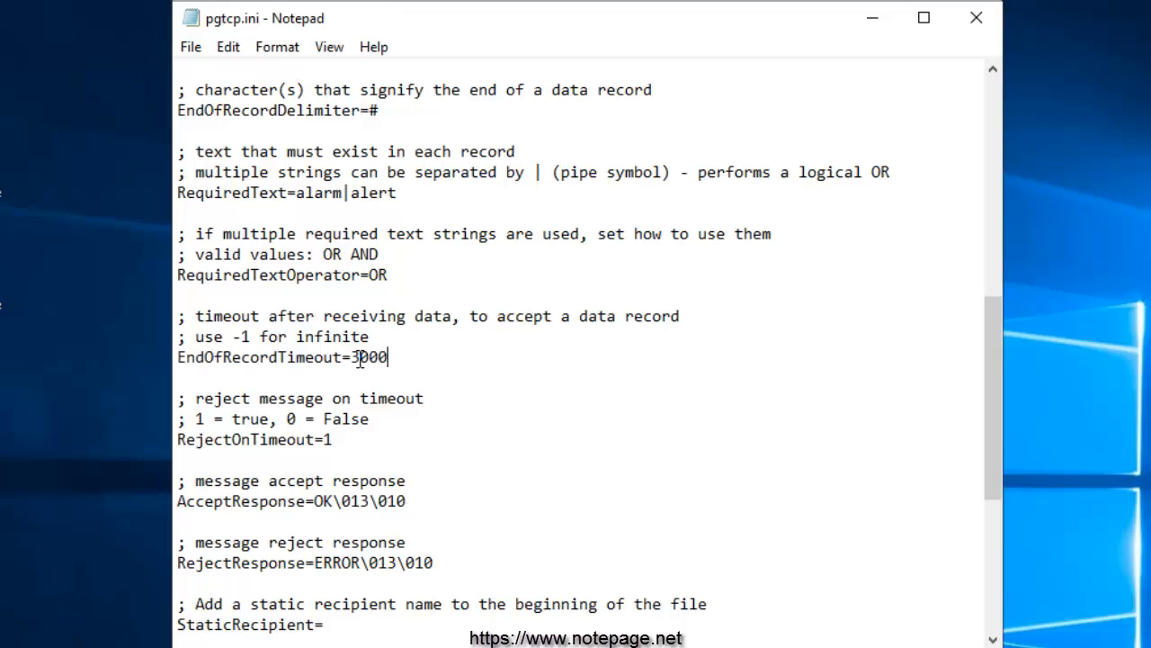
drag(351, 358, 420, 360)
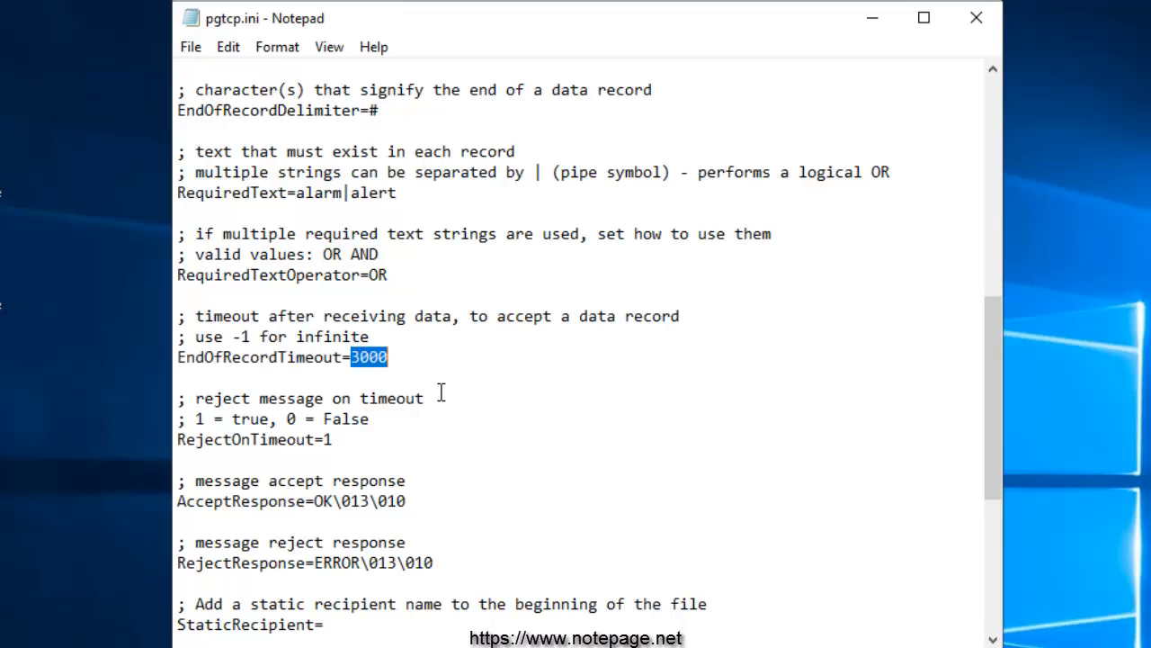
click(388, 444)
shift+click(171, 447)
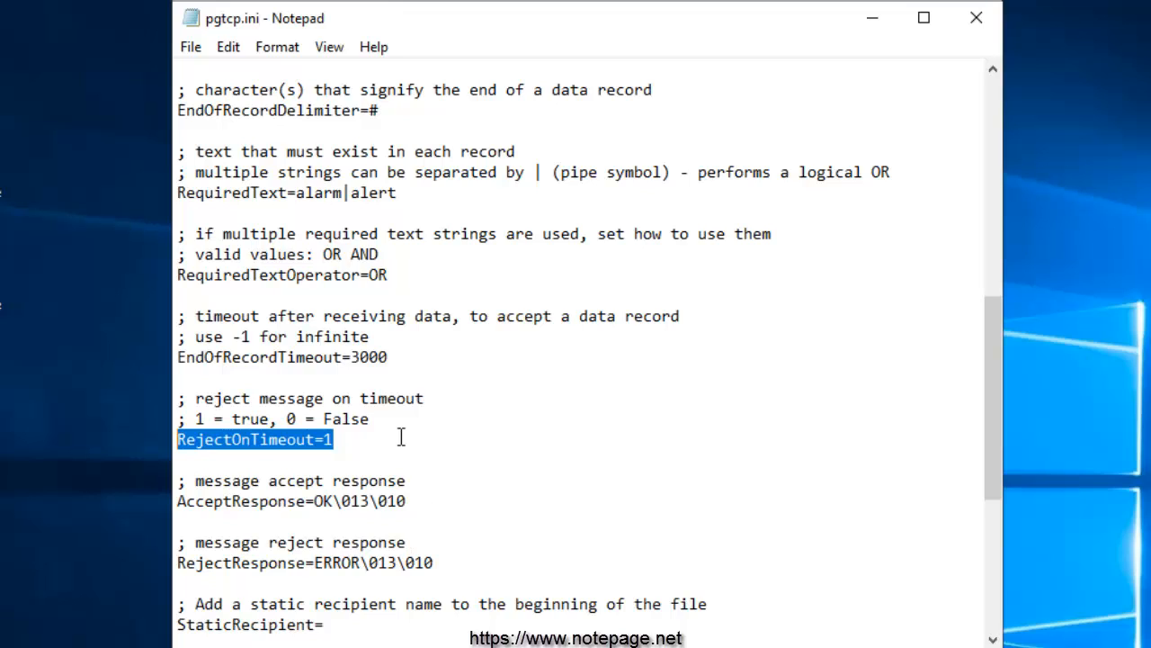
click(287, 501)
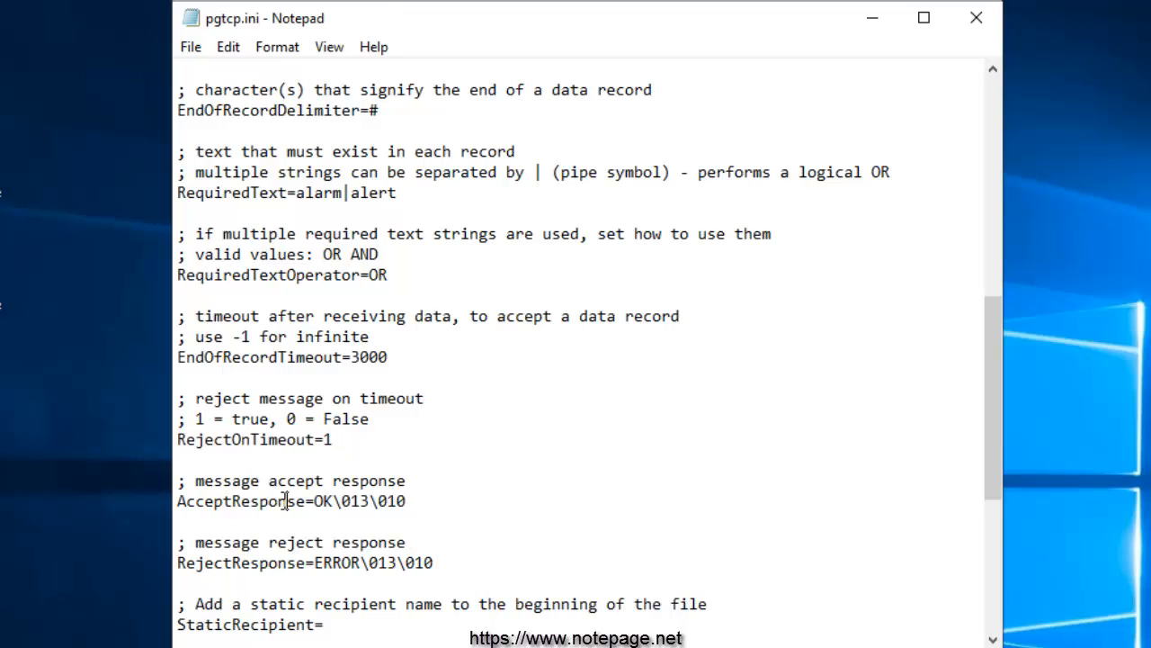
scroll(429, 477, down, 2)
scroll(429, 477, down, 1)
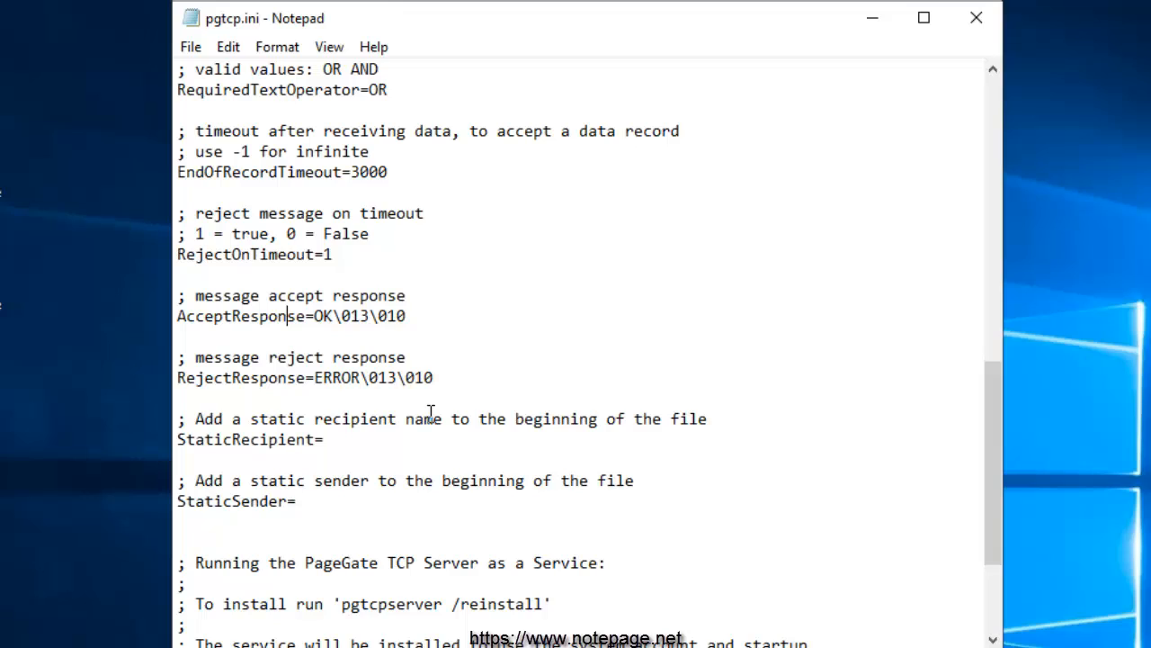
drag(315, 377, 457, 397)
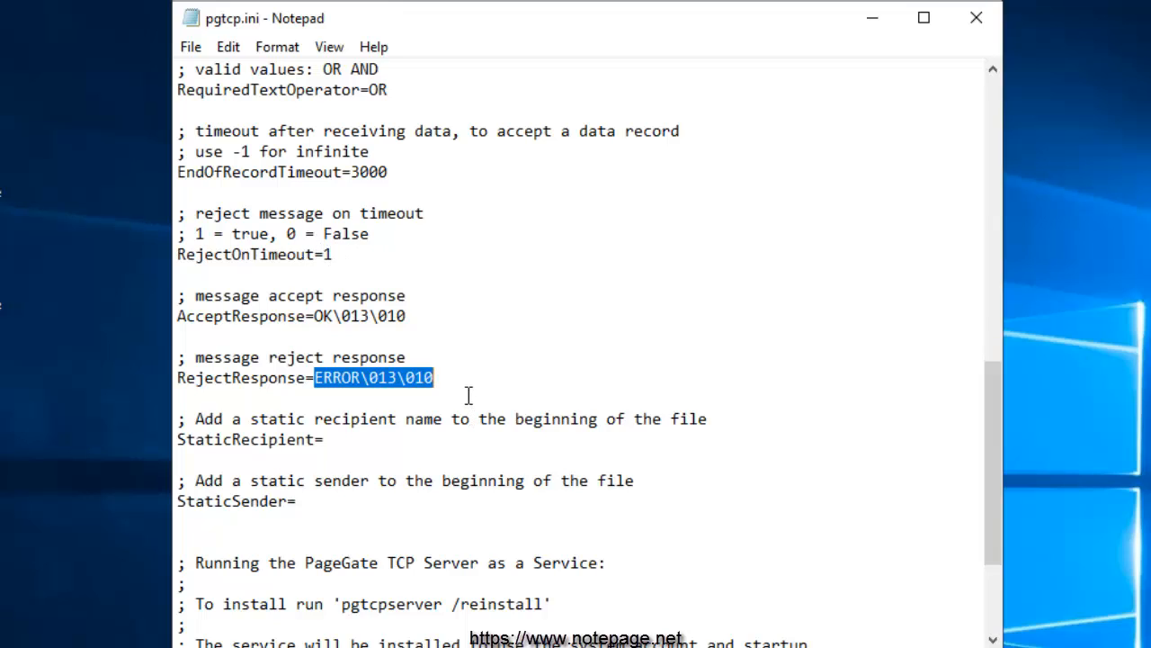
Step: Review the StaticRecipient and StaticSender entries in pgtcp.ini
click(357, 441)
drag(371, 442, 172, 441)
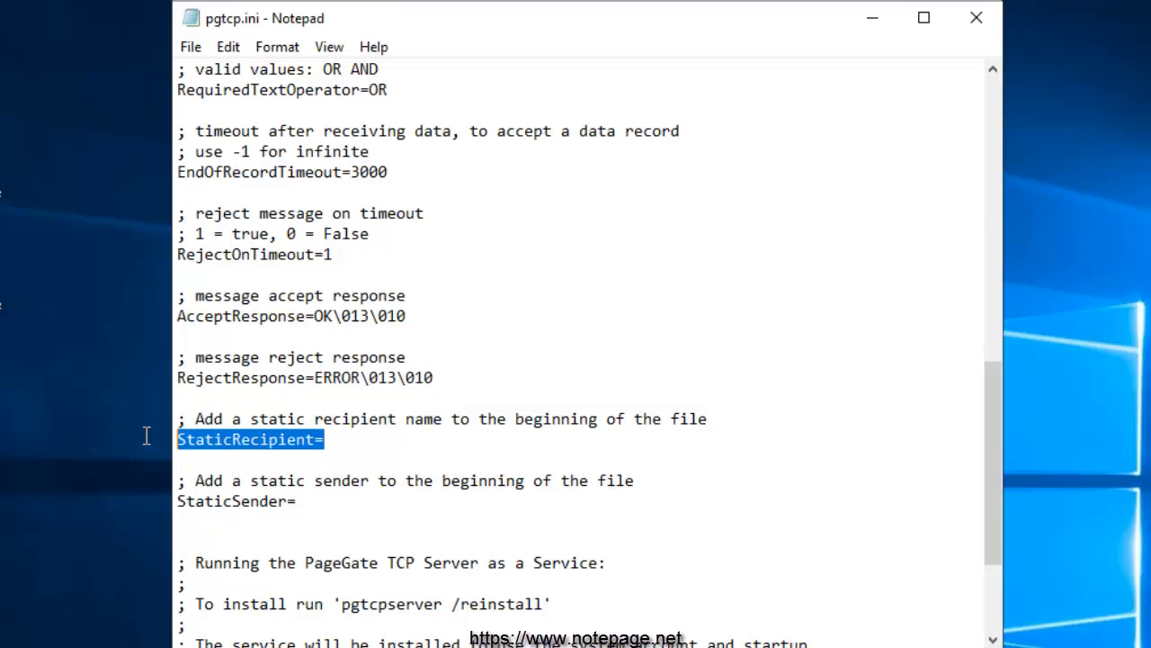
drag(310, 502, 144, 506)
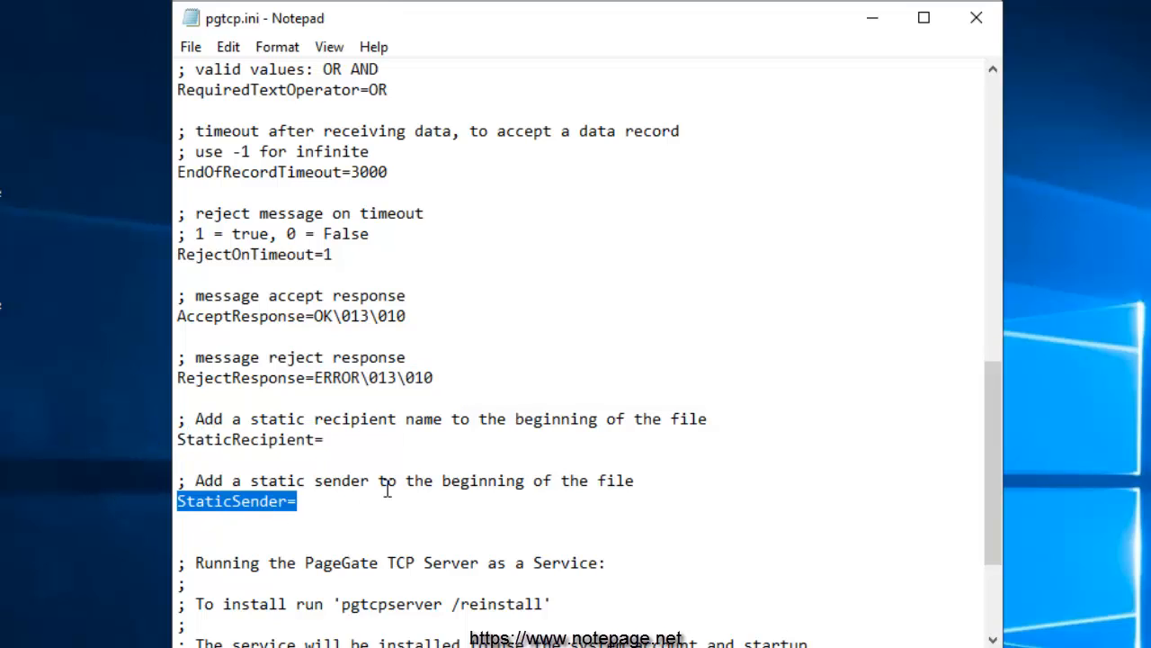
Step: Try AlertGroup as the StaticRecipient value in pgtcp.ini and clear the entry again
click(344, 444)
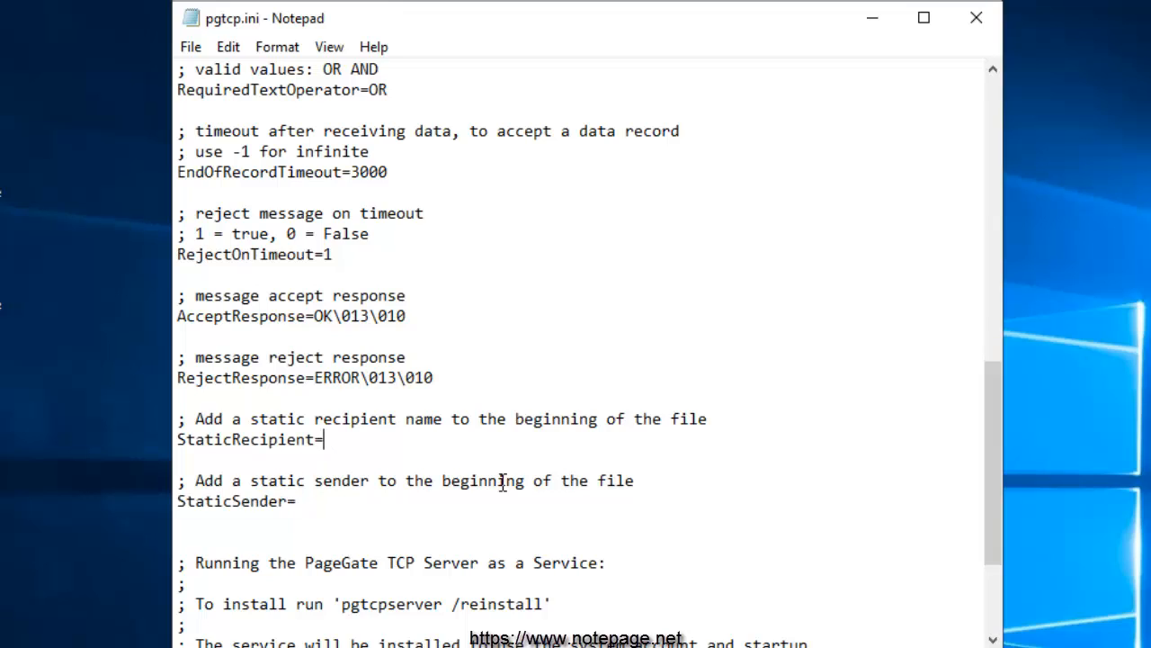
text(AlertGroup)
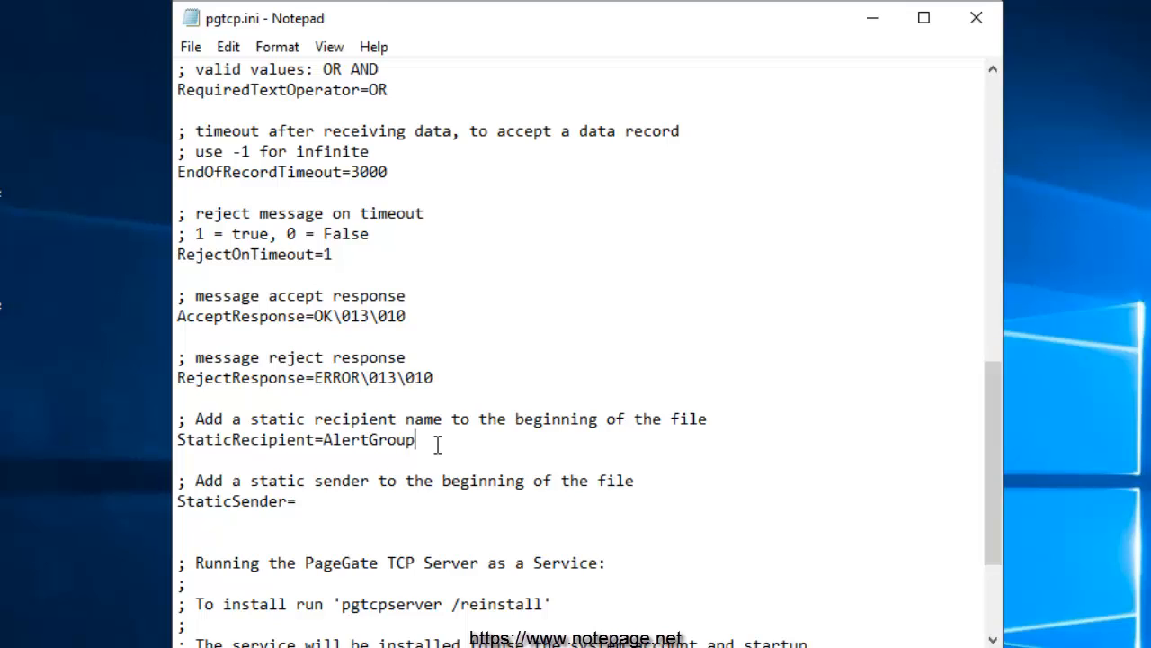
shift+click(323, 439)
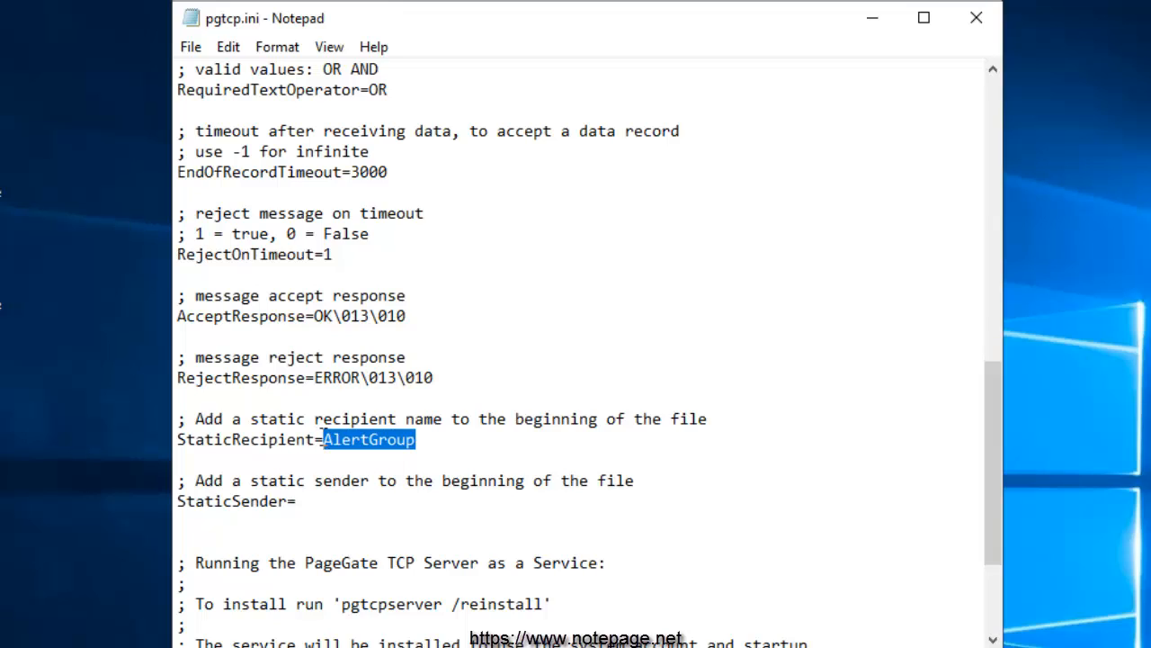
key(Delete)
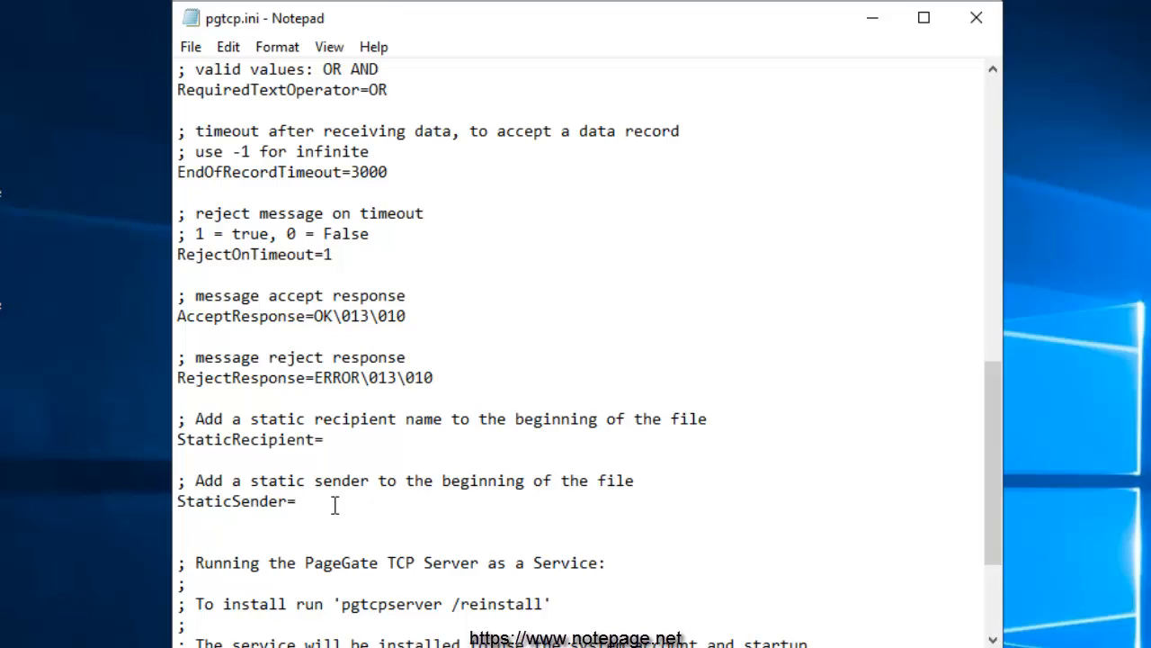
Step: Set StaticSender to TCPServer in pgtcp.ini and close the file
text(TCPSErver)
key(Left)
key(Left)
key(Left)
key(Delete)
text(e)
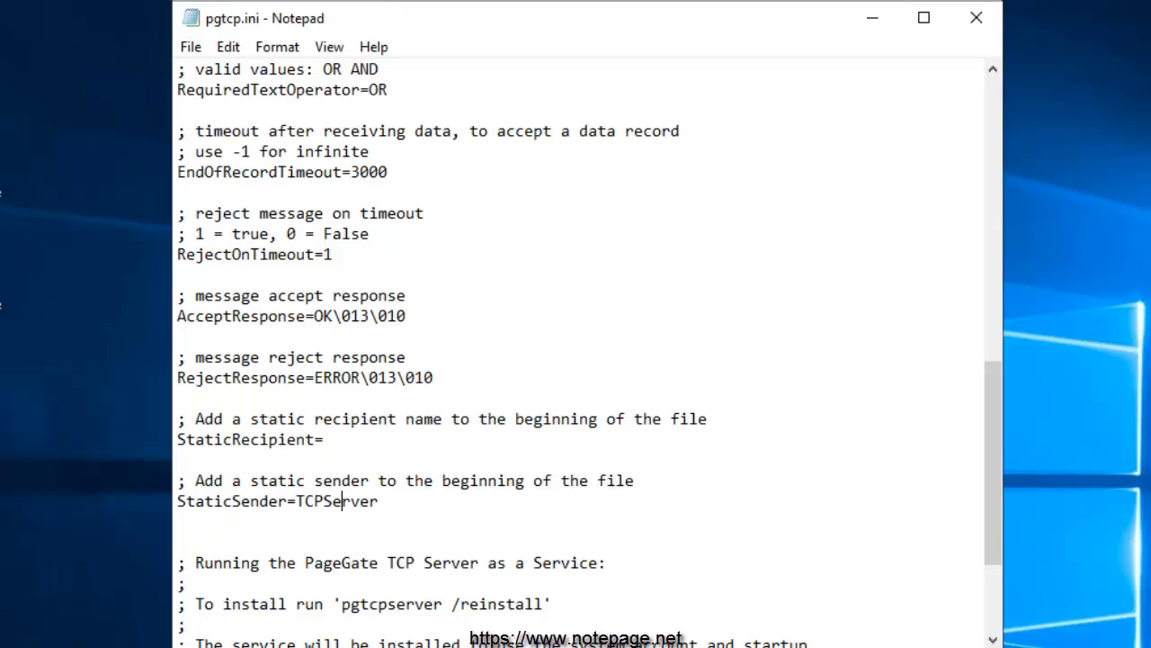
click(425, 502)
key(alt)
key(alt+F4)
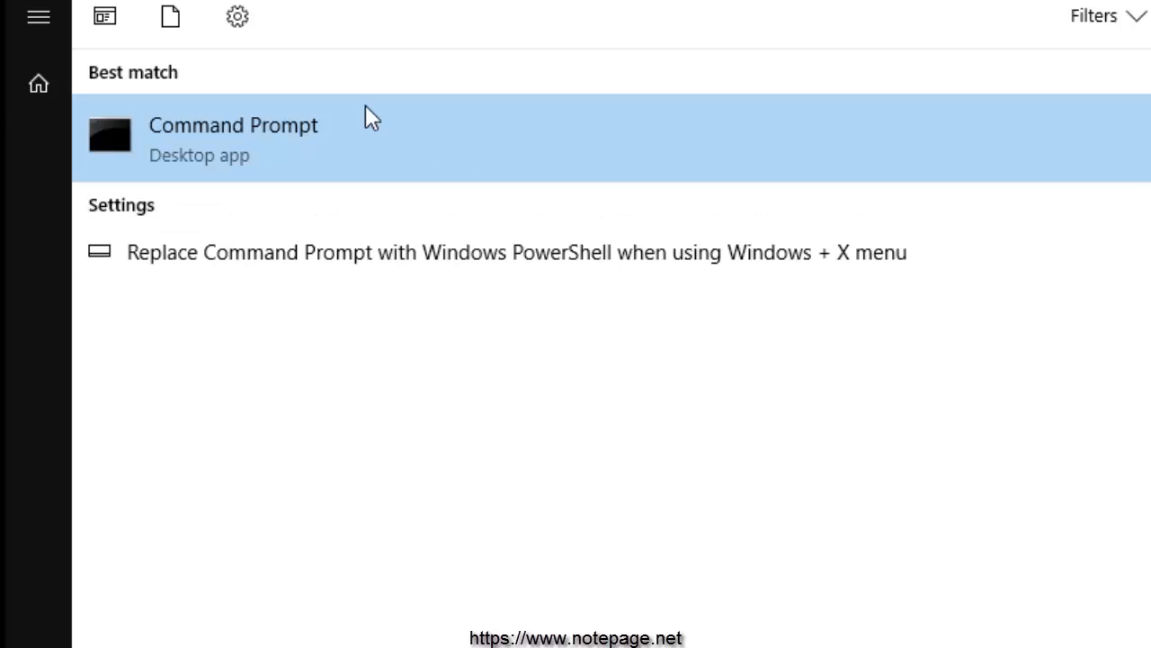
Step: Open Command Prompt as administrator and change to the C:\PageGateData\TCP folder
right_click(365, 120)
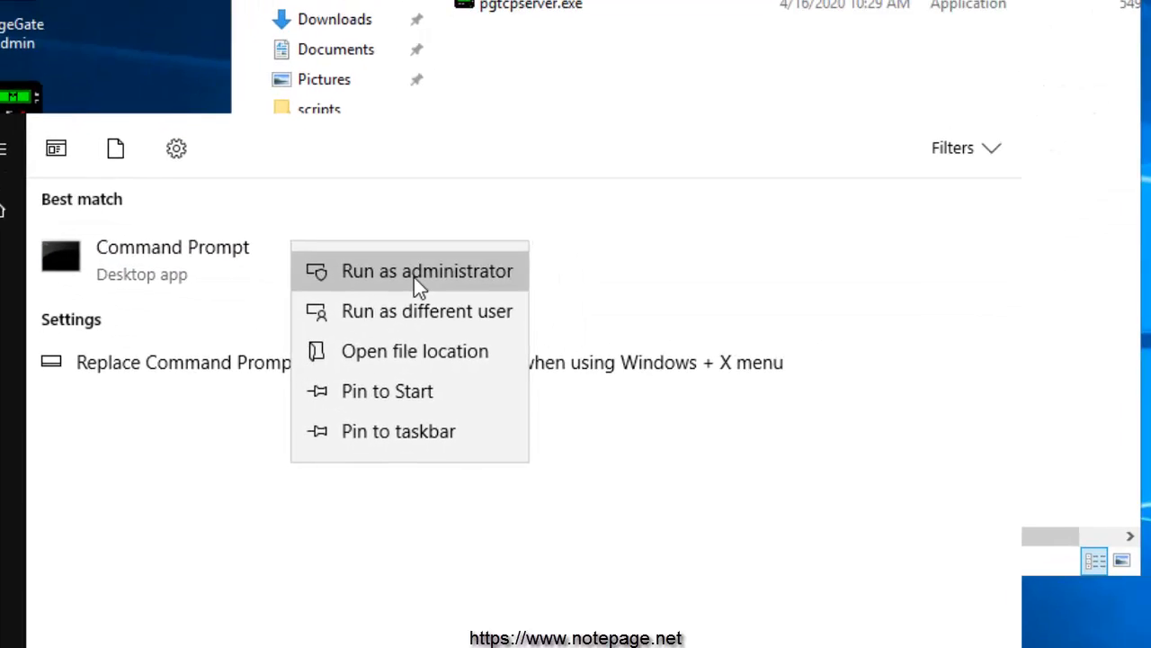
click(490, 162)
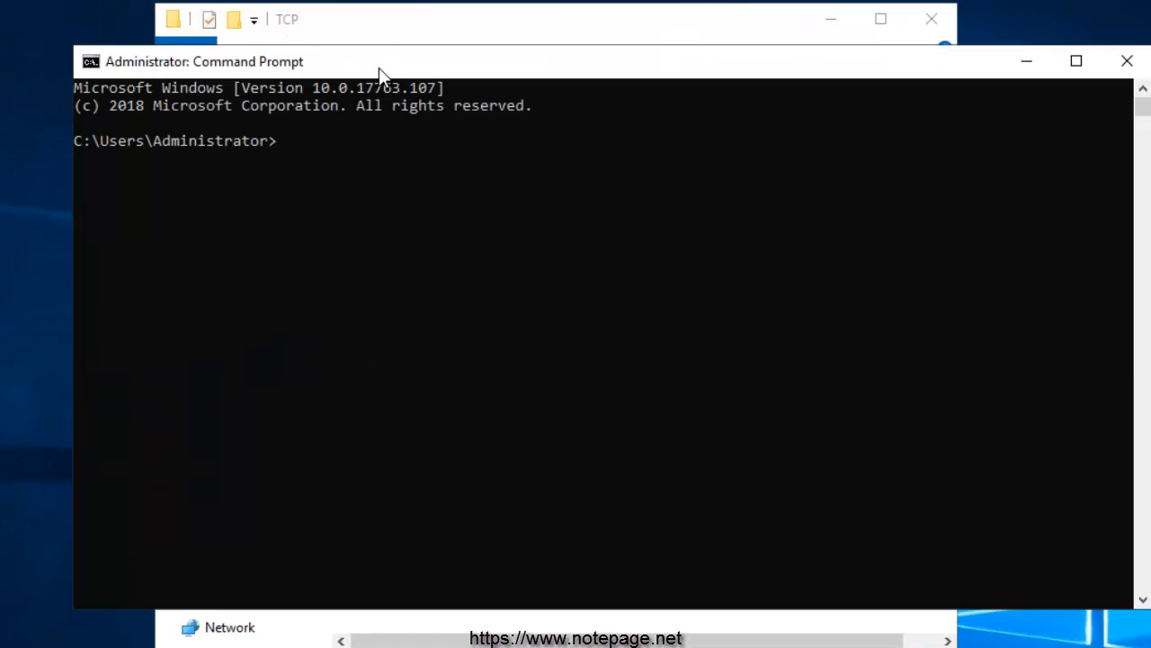
drag(379, 68, 443, 72)
text(cd\)
key(Return)
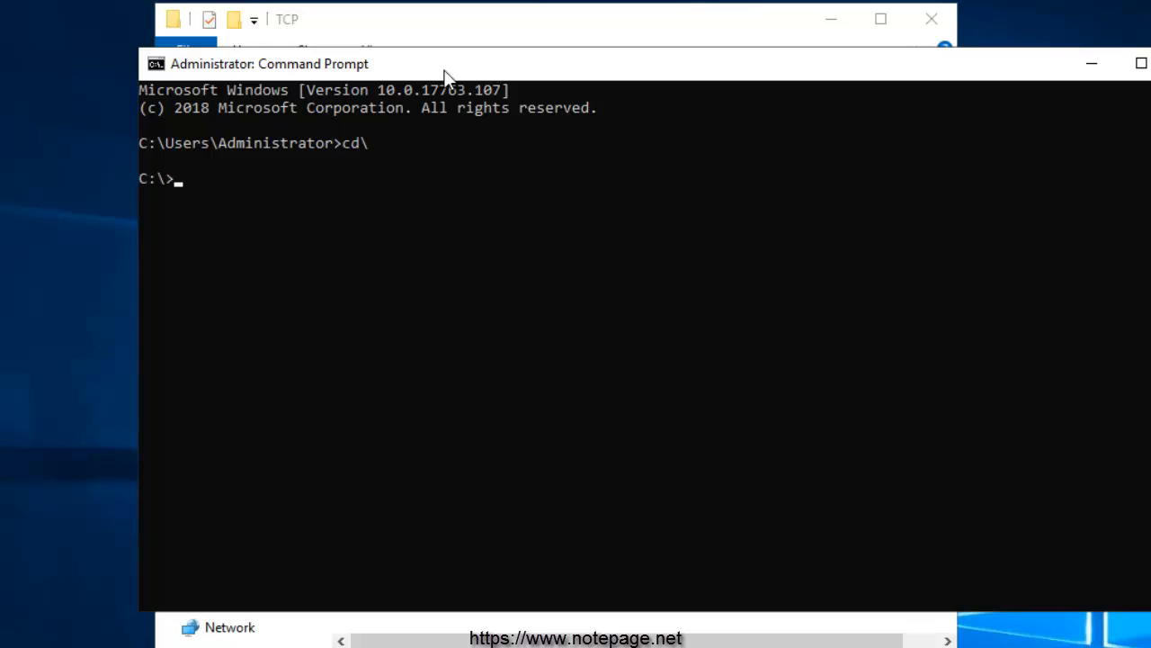
text(cd pagegatedata)
key(Return)
text(cd)
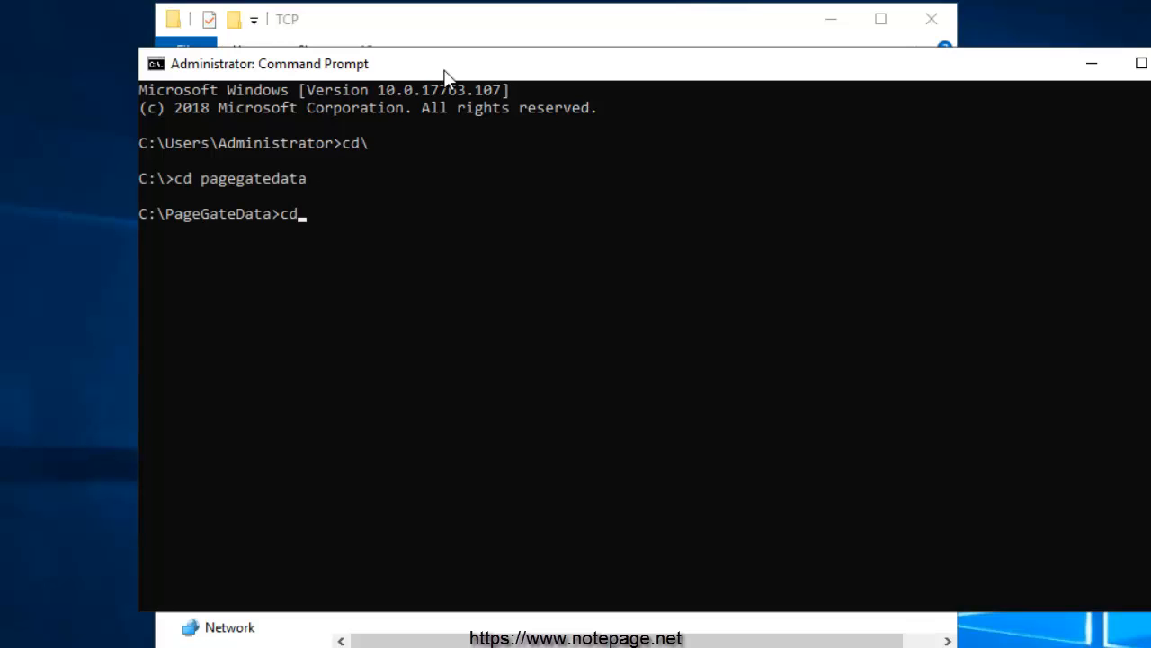
text( tcp)
key(Return)
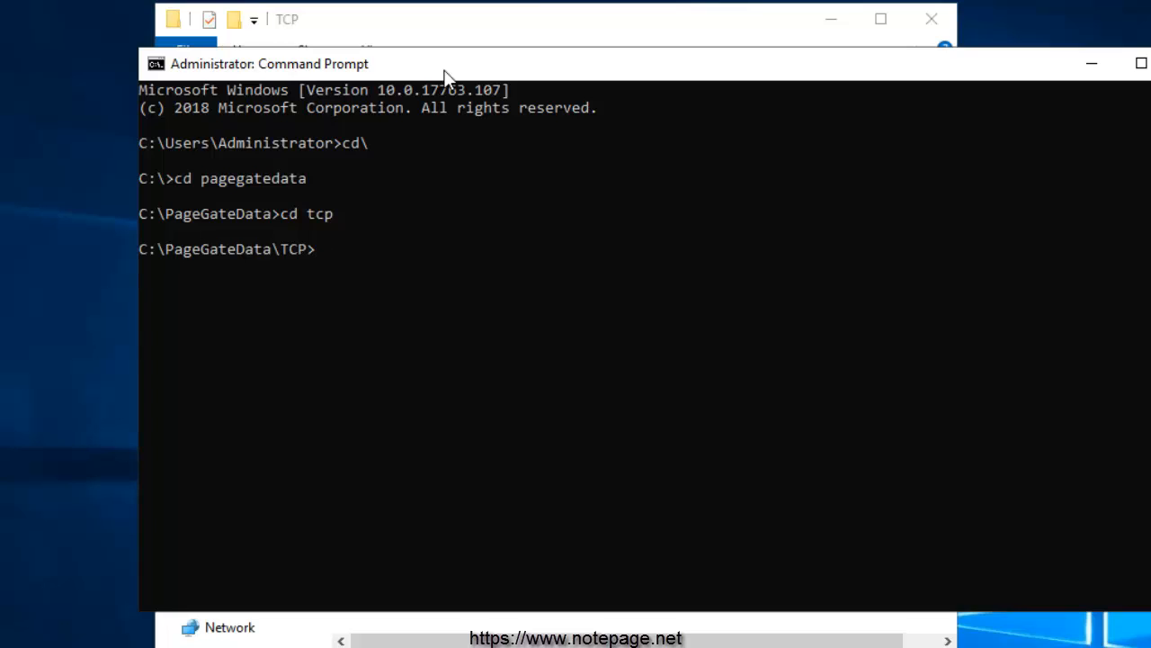
Step: Install the TCP server as a Windows service by running pgtcpserver /install
text(pgtcpserver /ins)
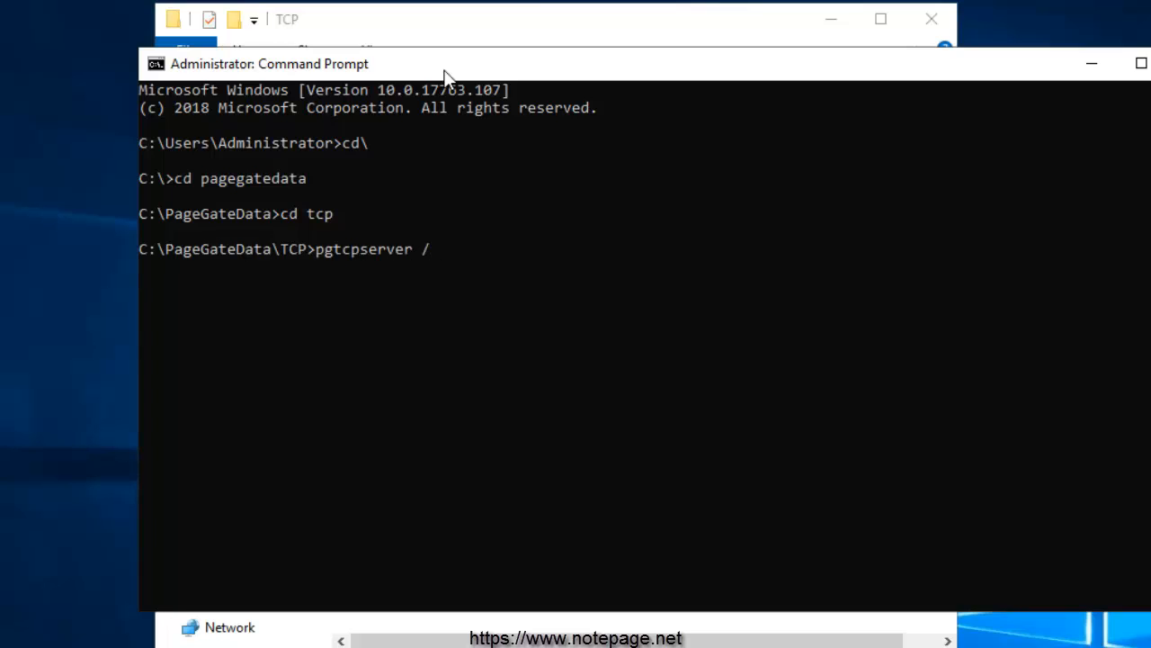
text(tall)
key(Return)
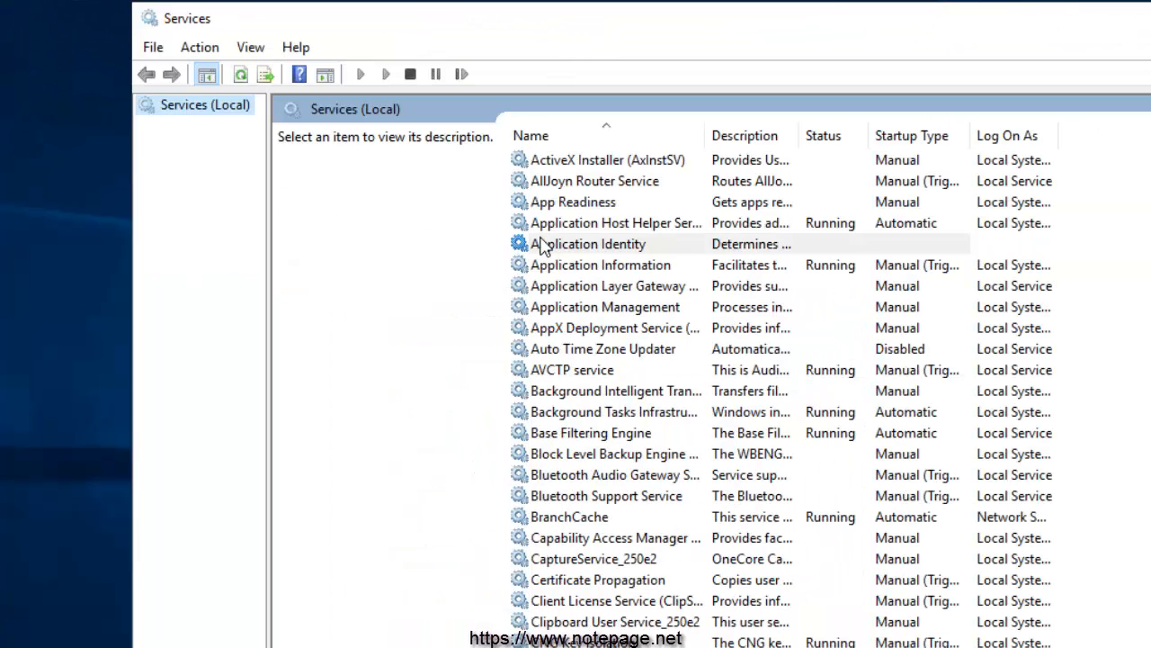
Step: In Windows Services, find the PageGate TCP Server service and start it
click(540, 244)
key(p)
click(550, 184)
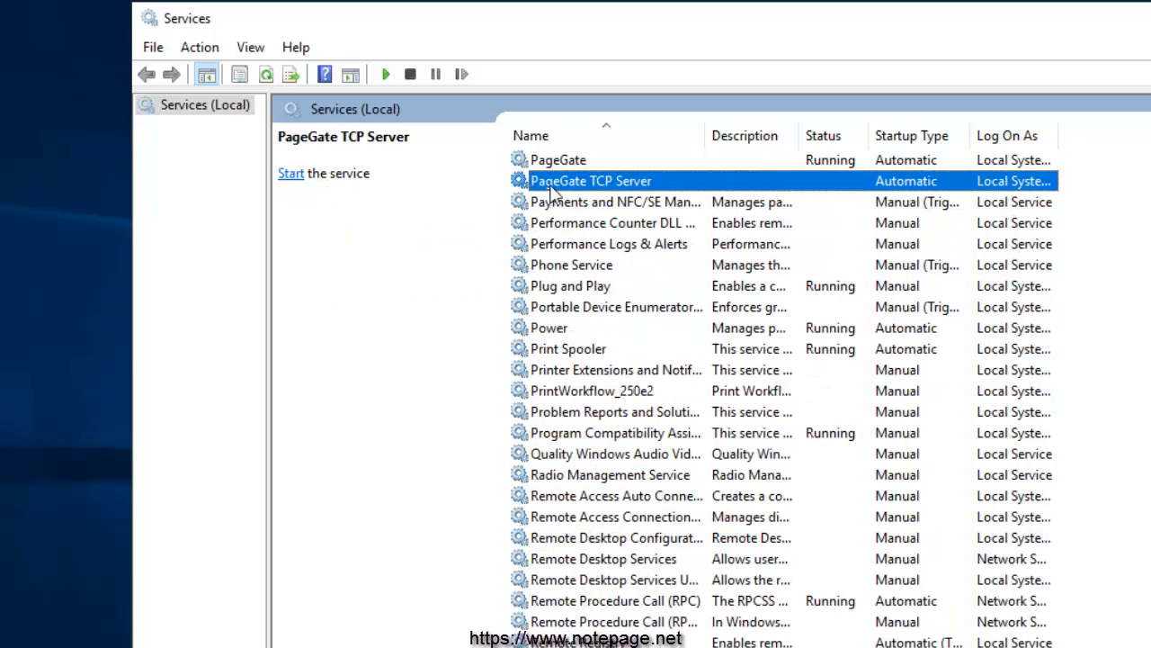
right_click(580, 187)
click(589, 196)
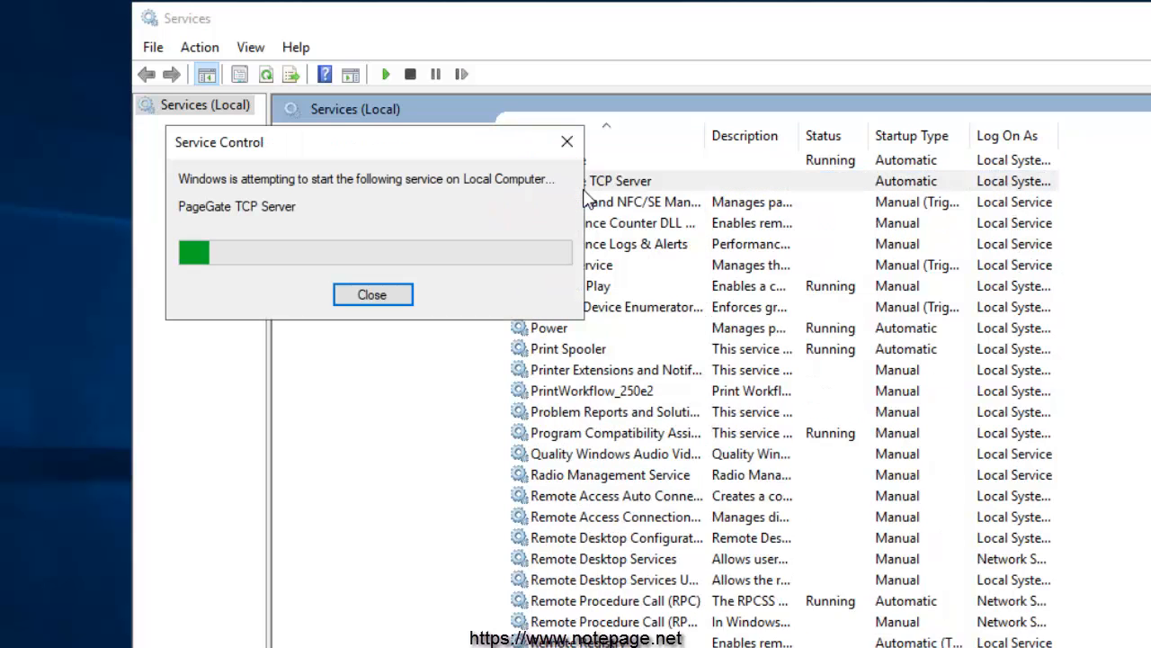
Step: Check the startup type in the PageGate TCP Server service's properties and close Services
right_click(585, 193)
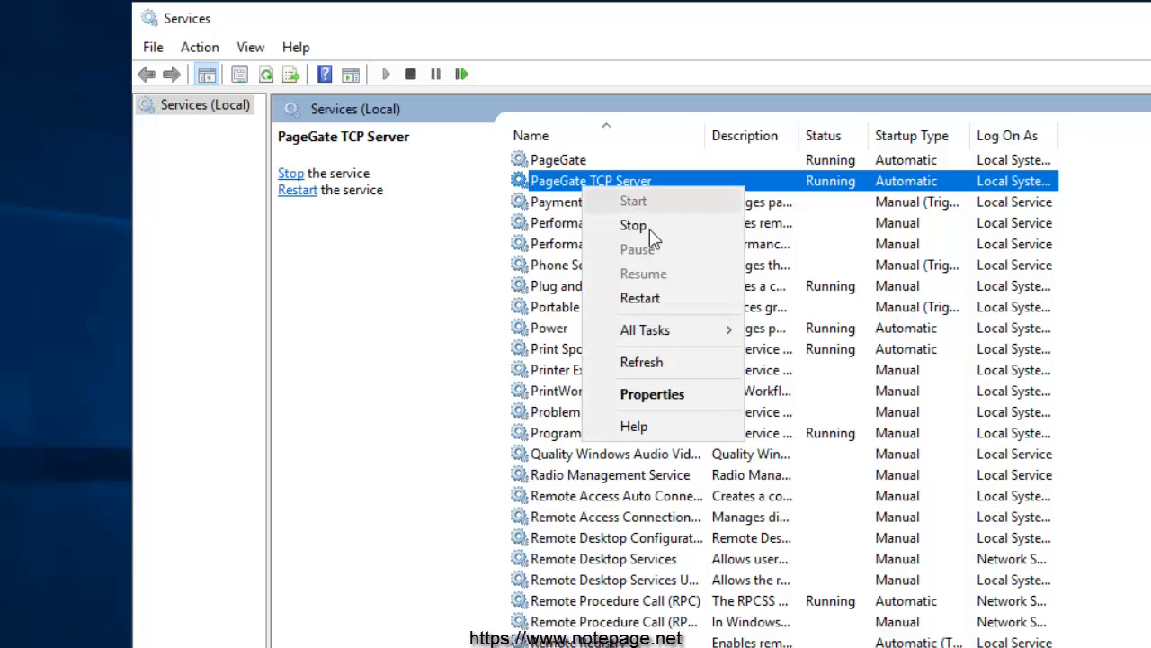
click(624, 396)
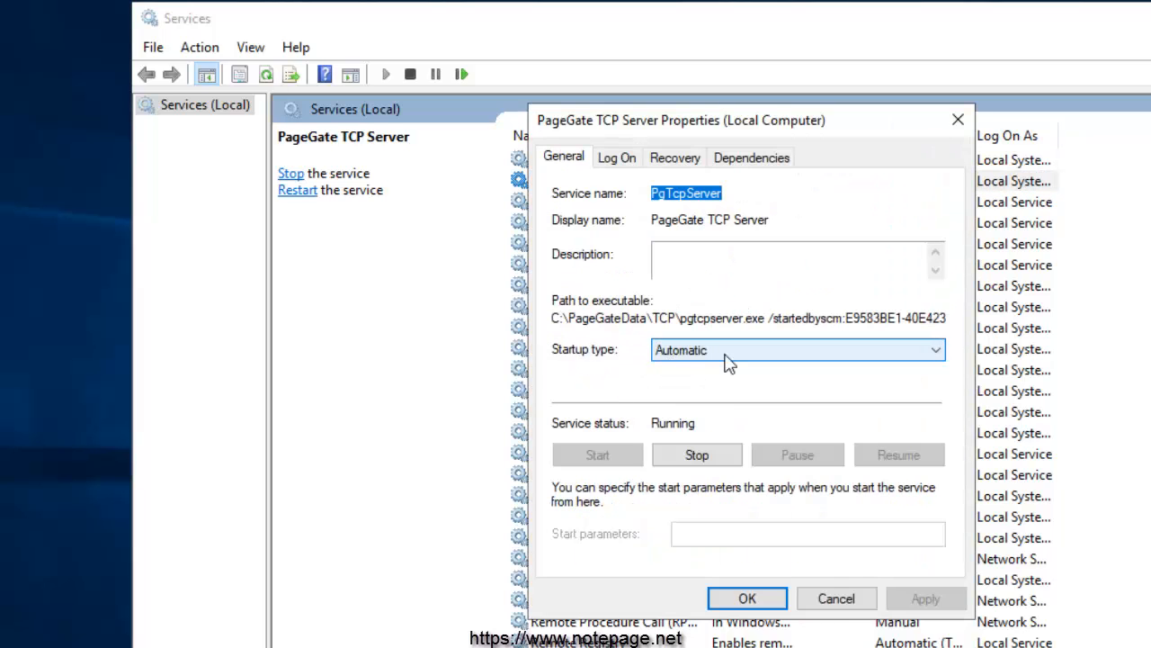
click(754, 600)
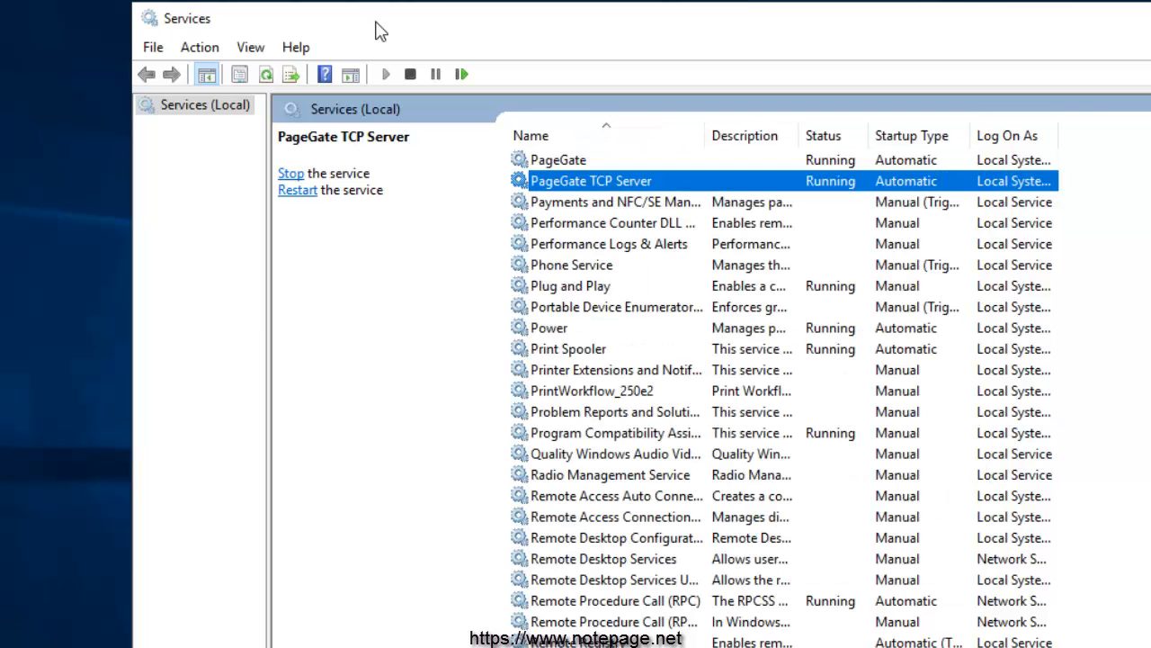
double_click(146, 22)
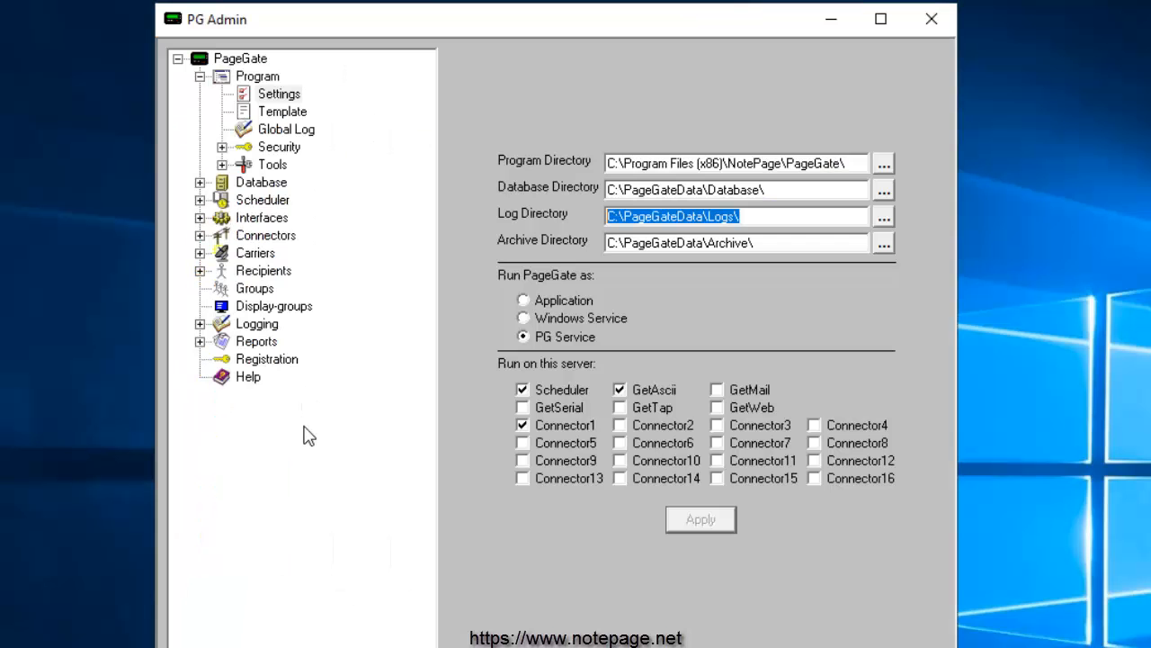
Step: In PG Admin, set the GetAscii polling directory to C:\PageGateData\TCP\ and enable the interface for all existing recipients and groups
click(199, 218)
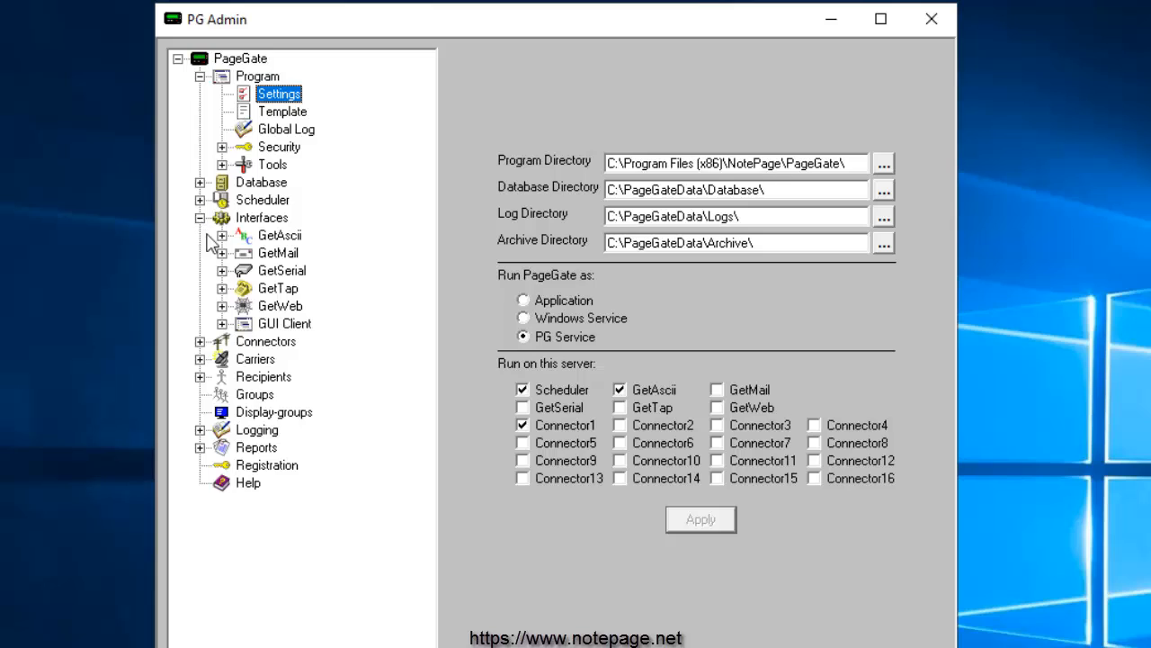
click(223, 236)
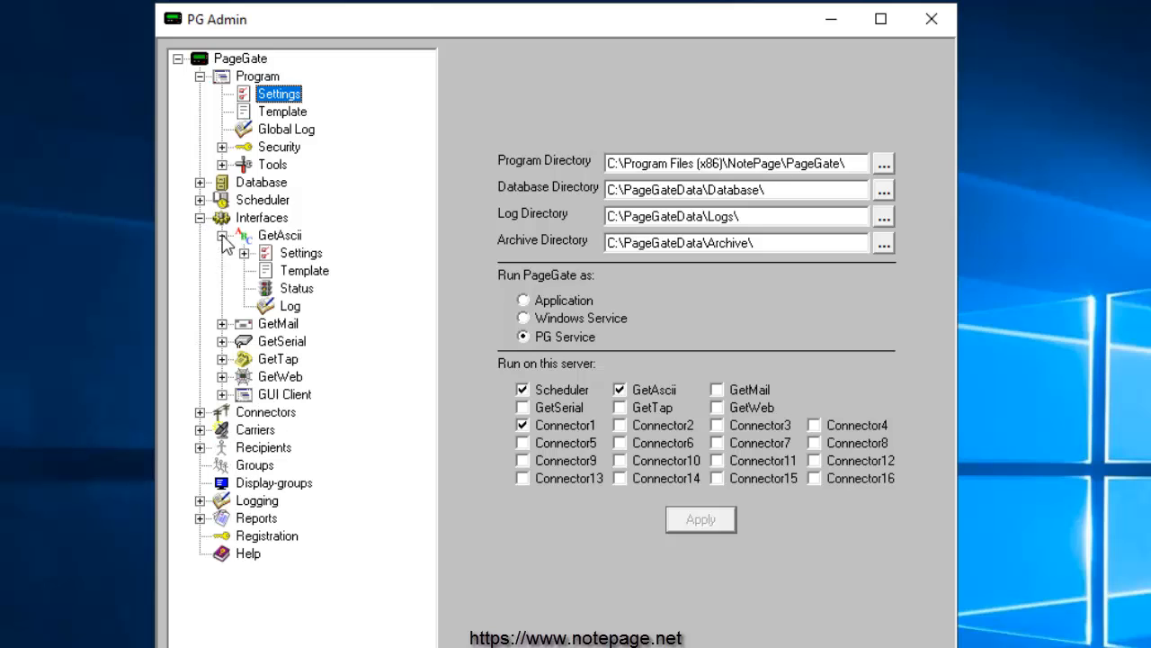
click(300, 254)
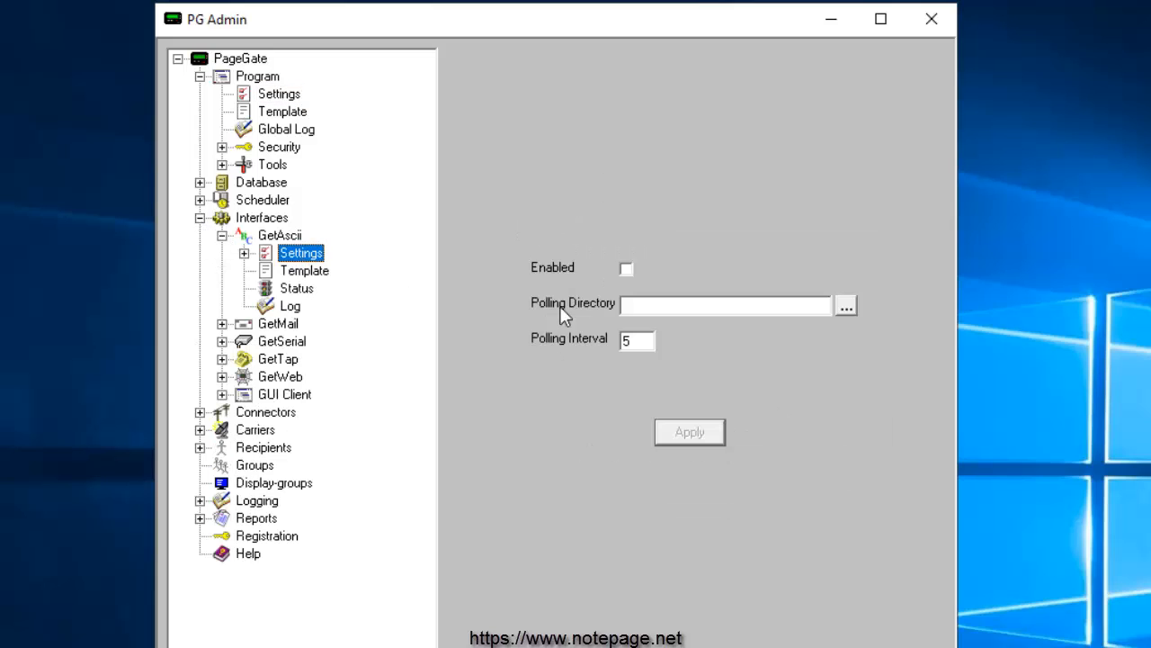
click(848, 307)
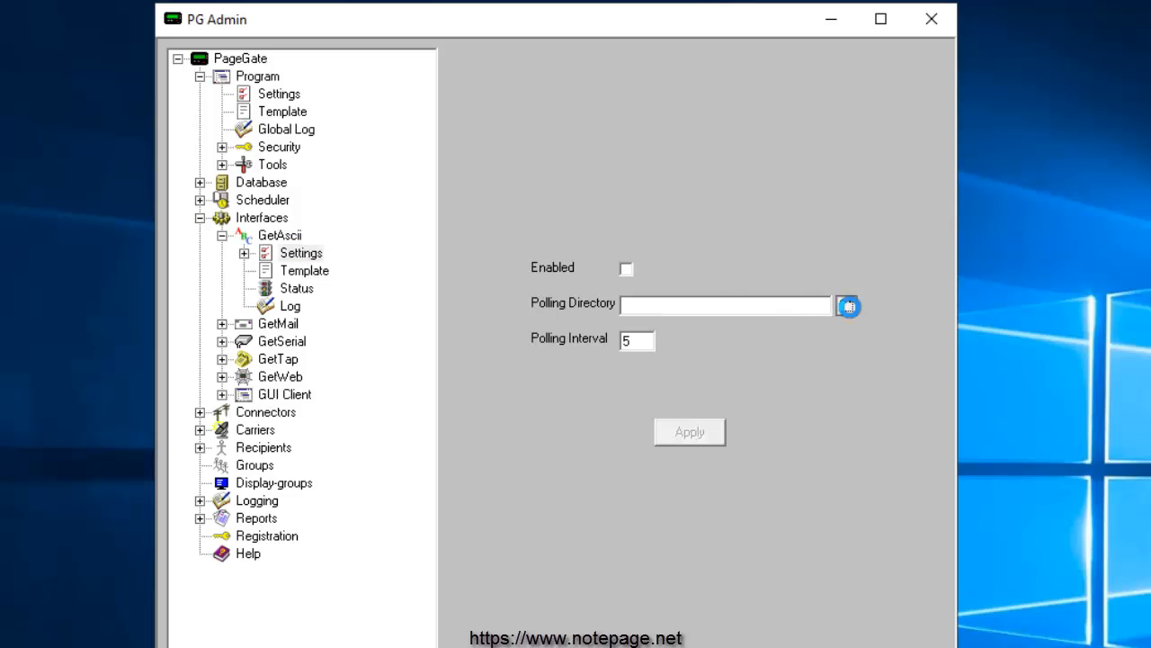
key(Left)
key(Left)
key(Left)
key(Left)
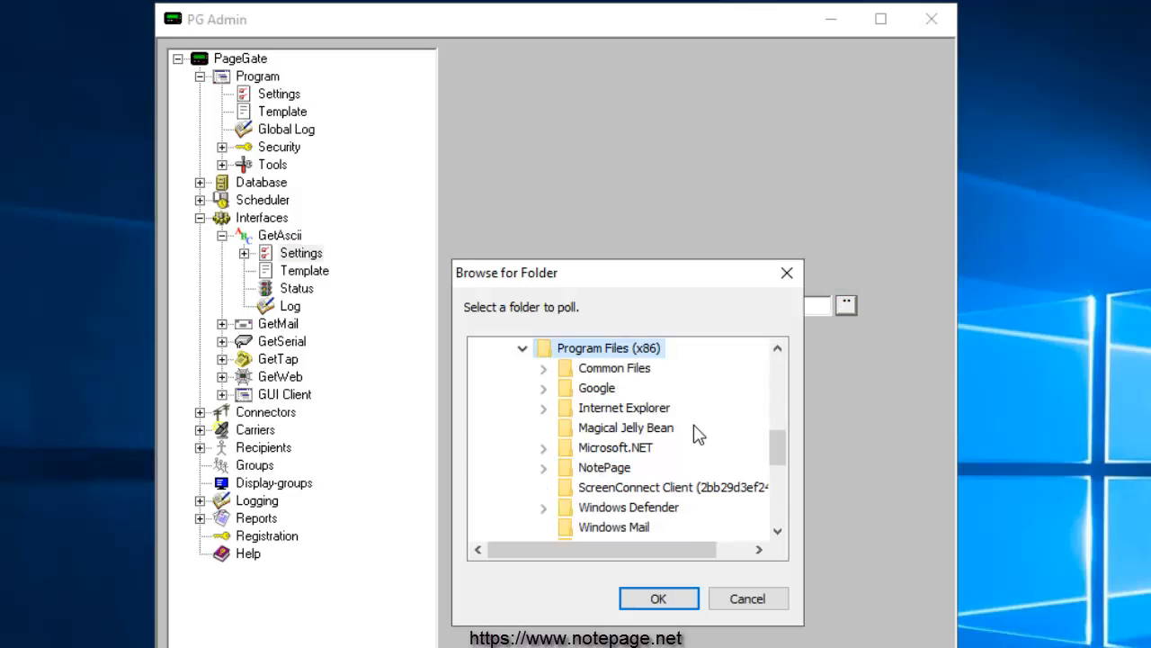
key(Left)
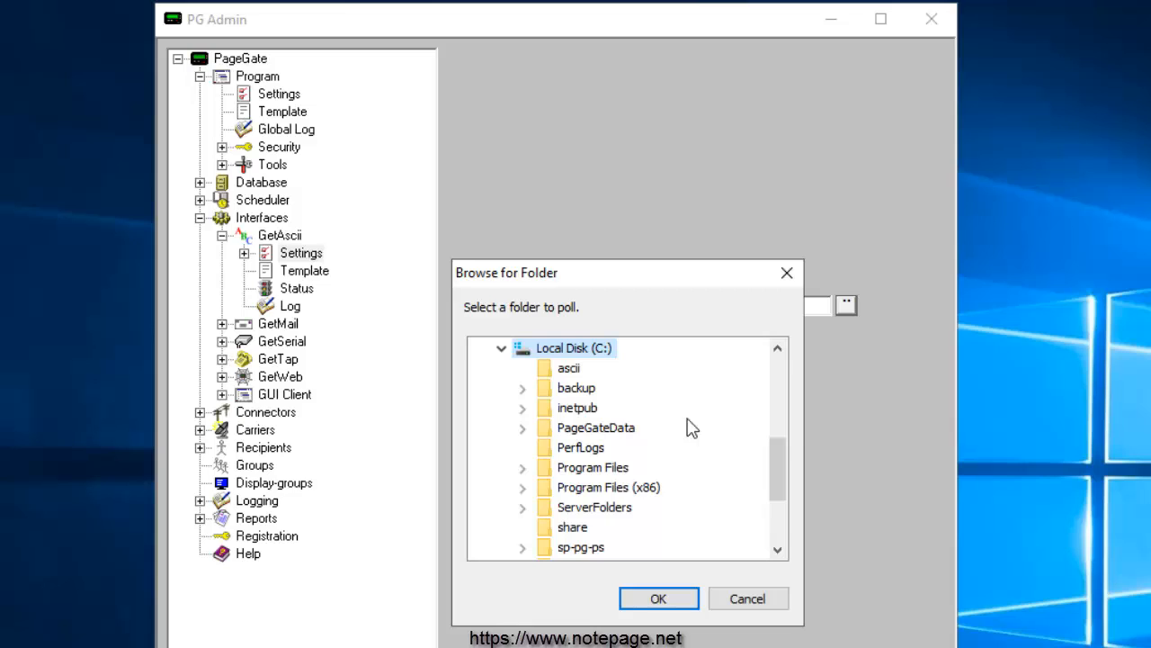
click(522, 429)
click(591, 506)
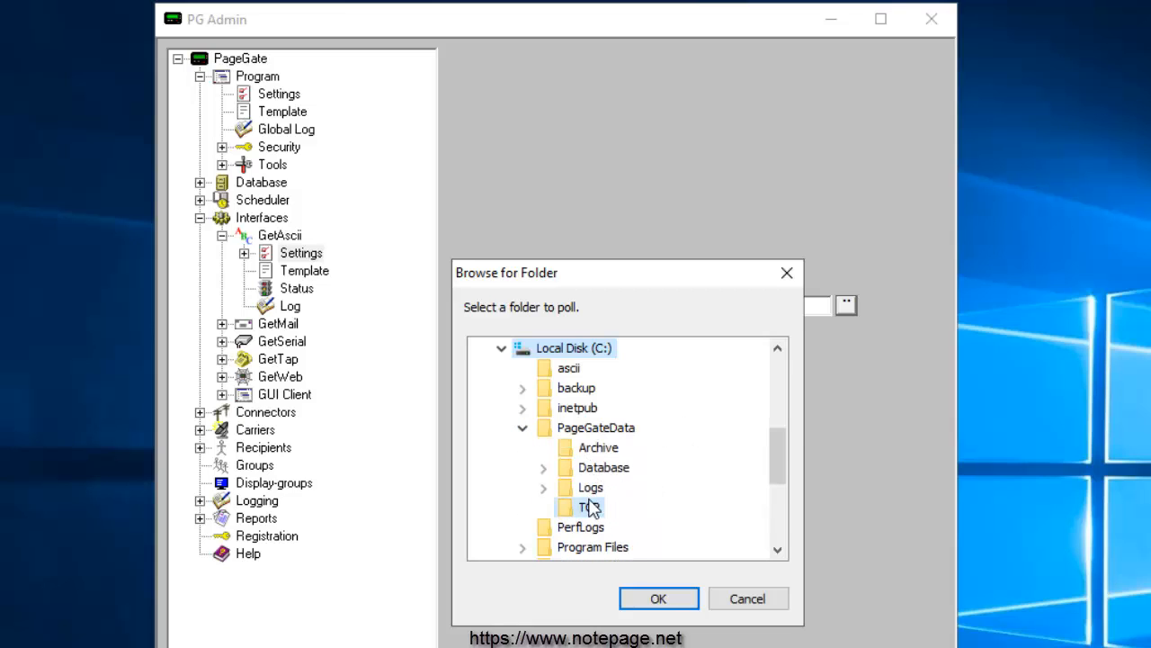
click(658, 598)
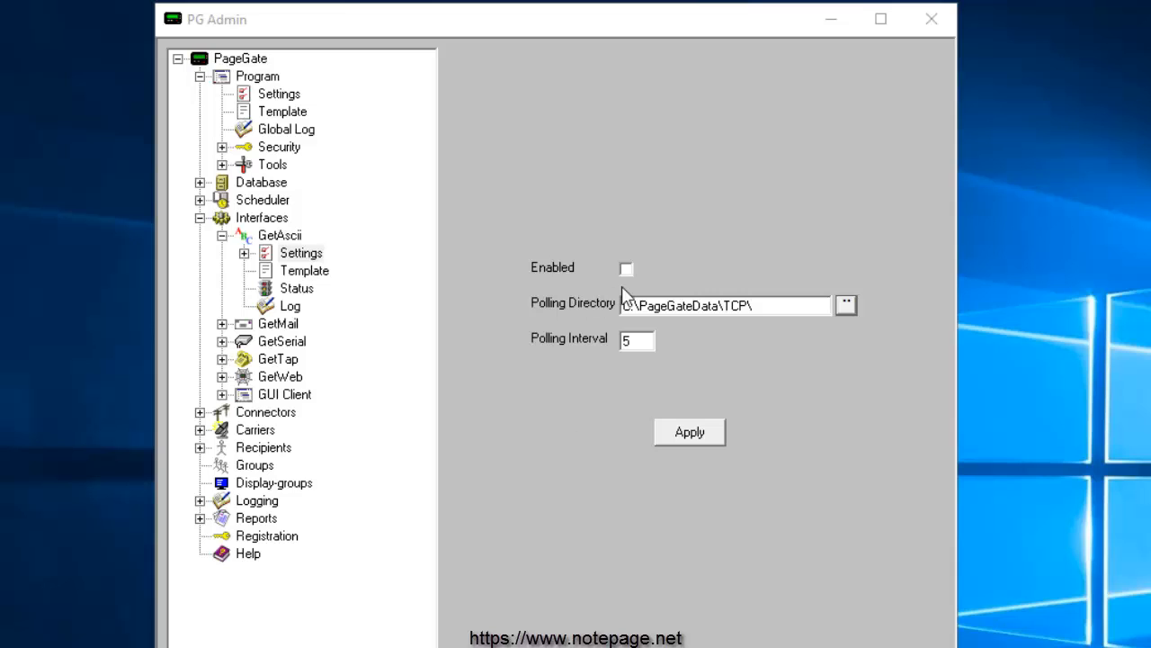
click(686, 434)
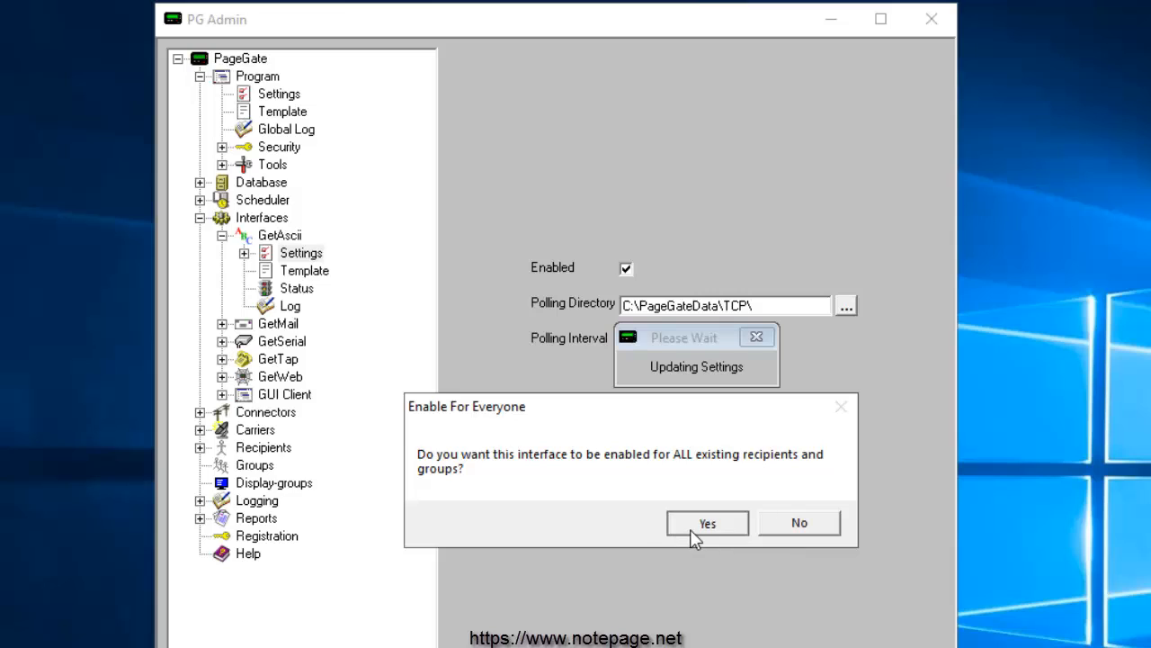
click(694, 531)
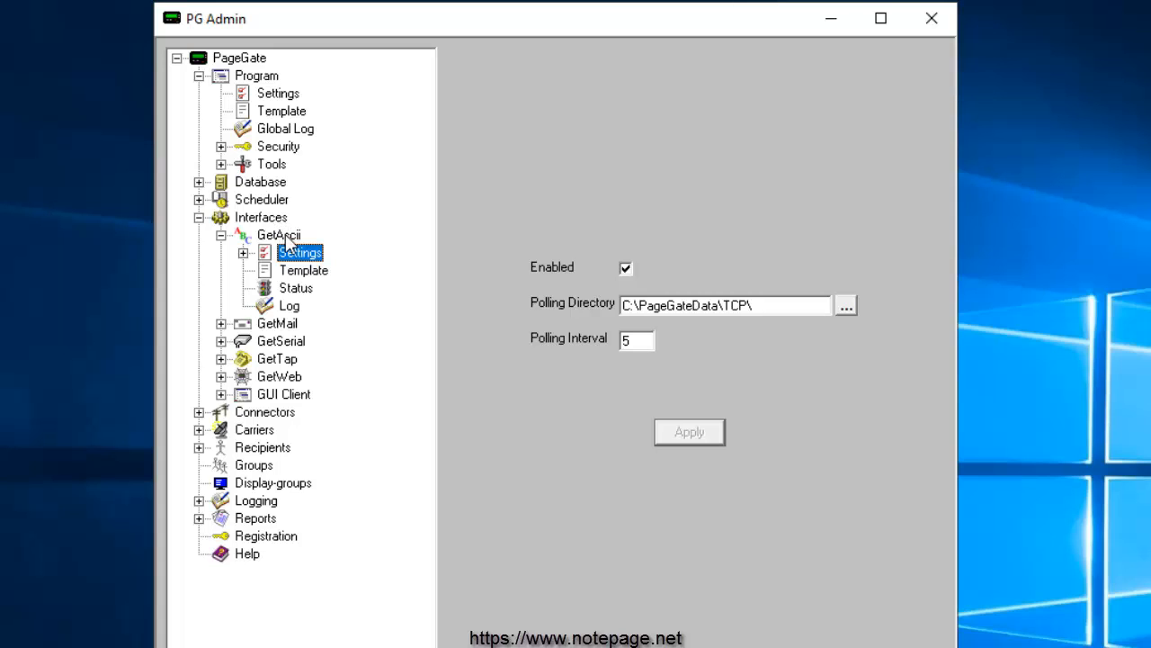
Step: Add an entry to GetAscii's advanced polling files and set its file pattern to *.asc
click(243, 253)
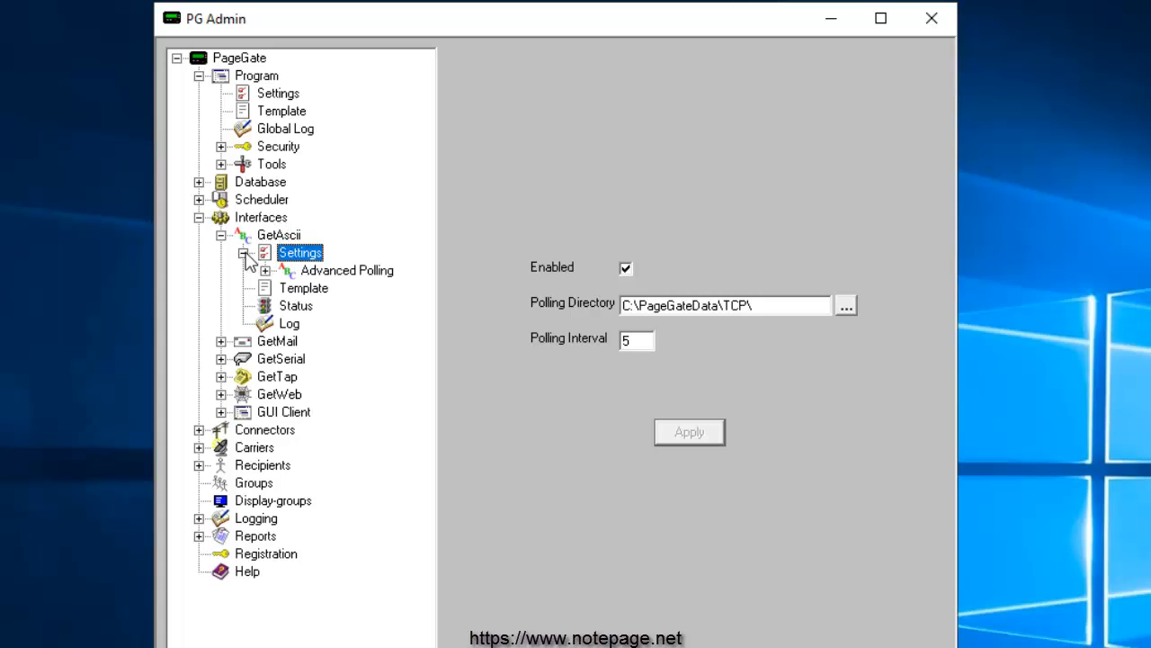
click(266, 271)
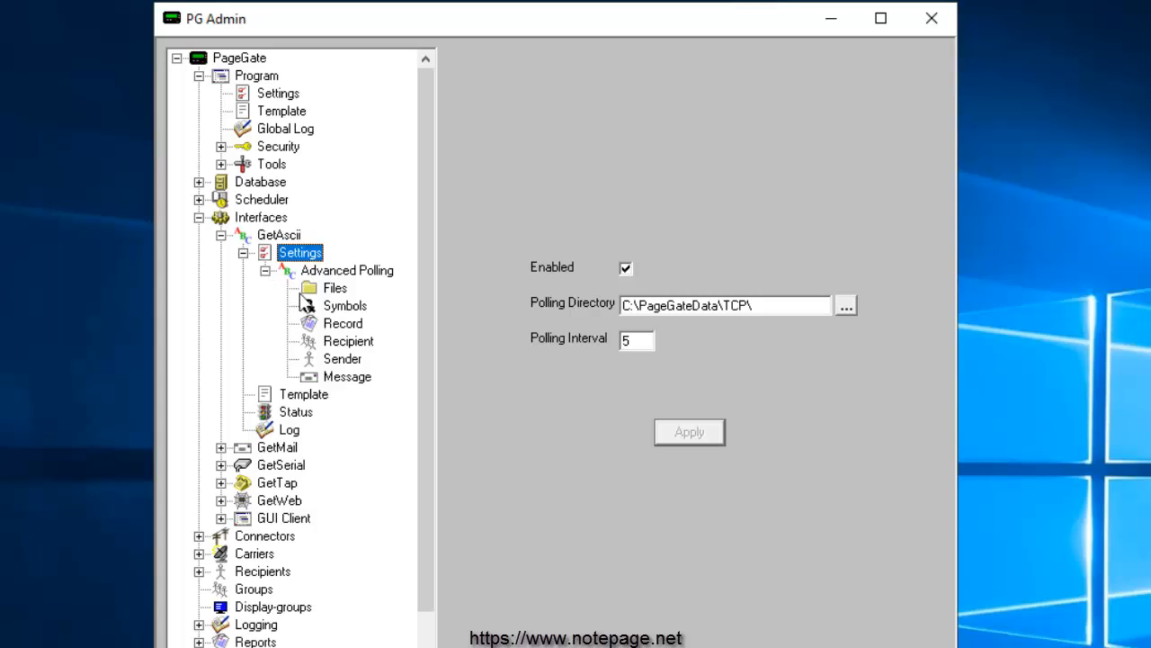
double_click(337, 291)
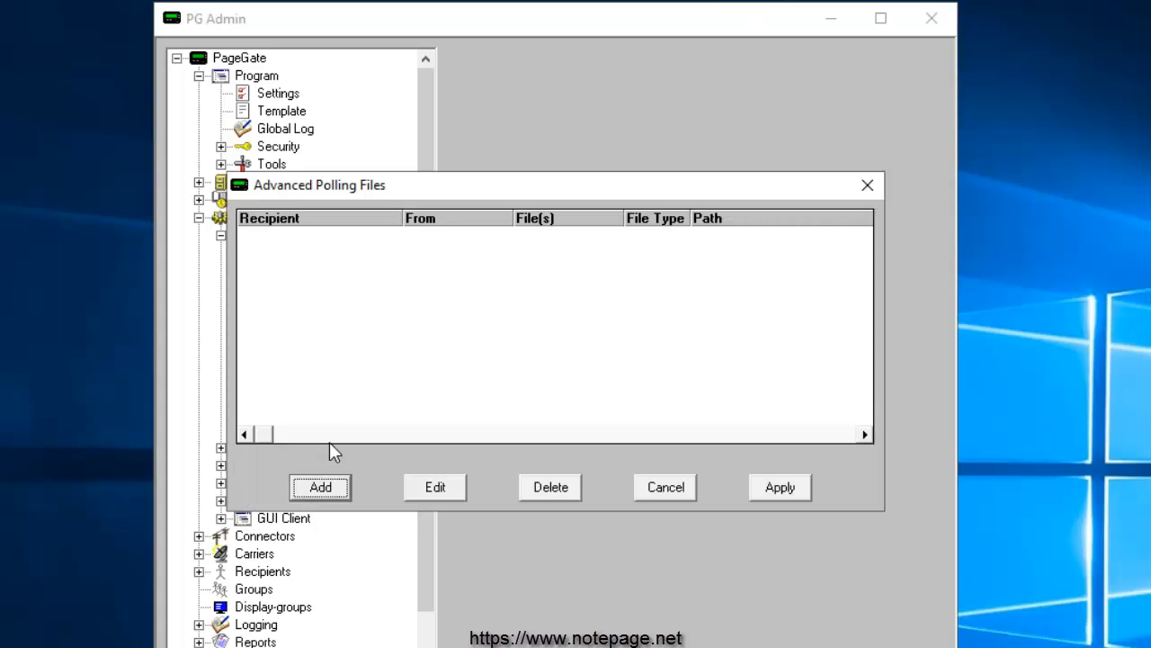
click(329, 487)
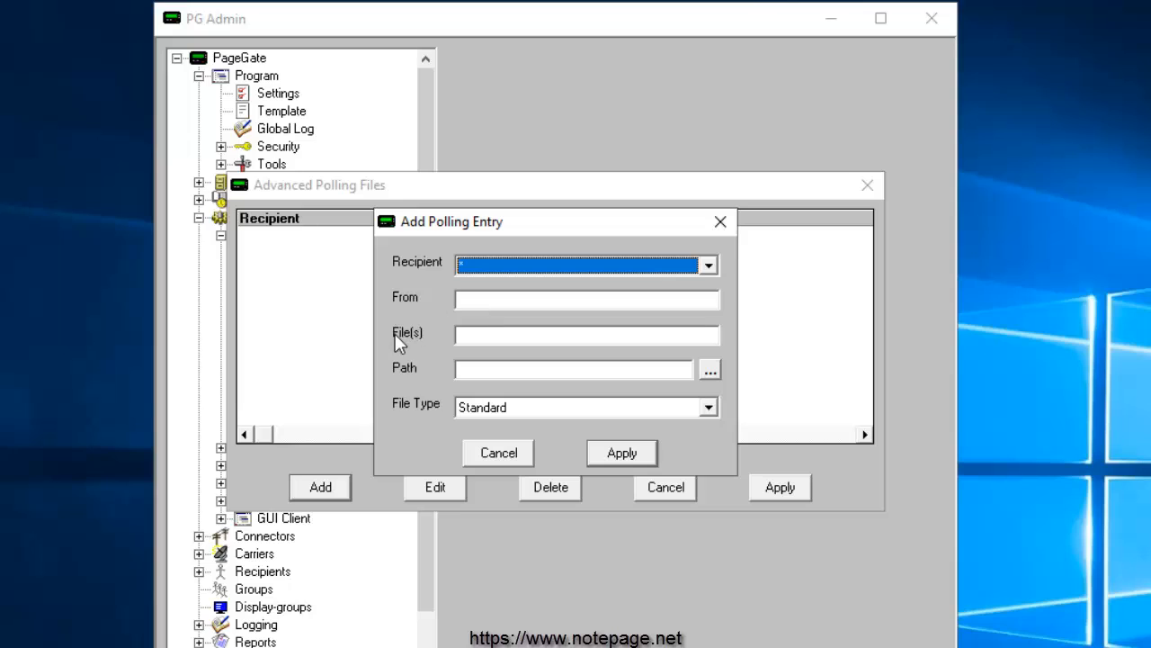
click(459, 335)
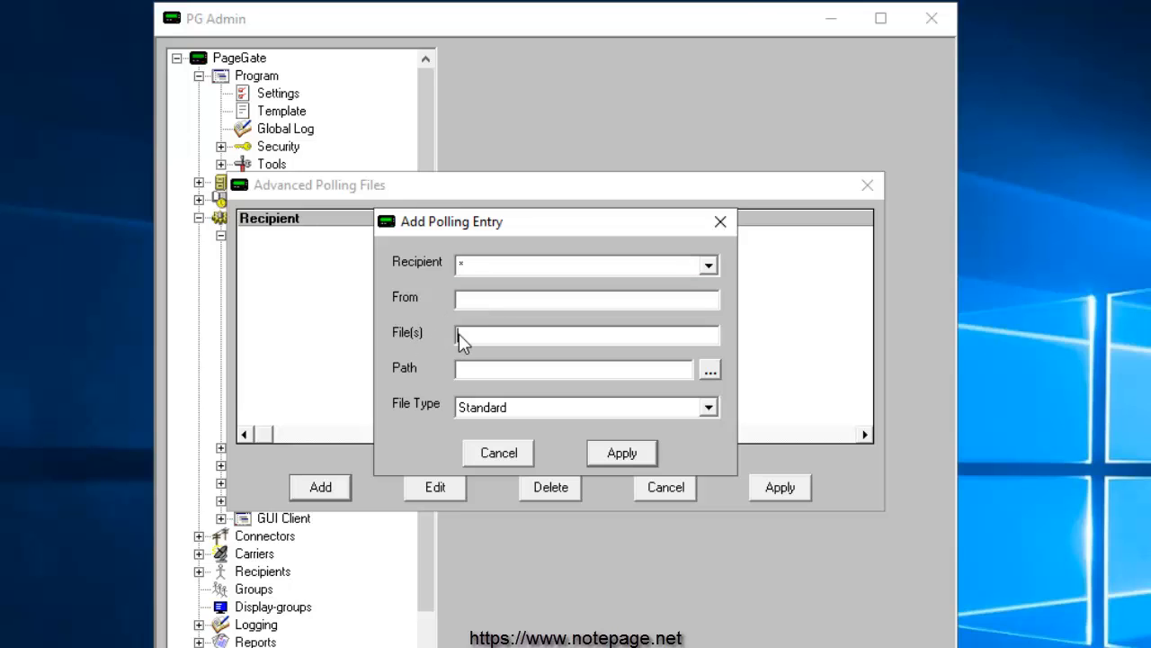
text(*.asc)
Step: Set the polling entry's path to C:\PageGateData\TCP\, then save the entry and the advanced polling files list
click(709, 371)
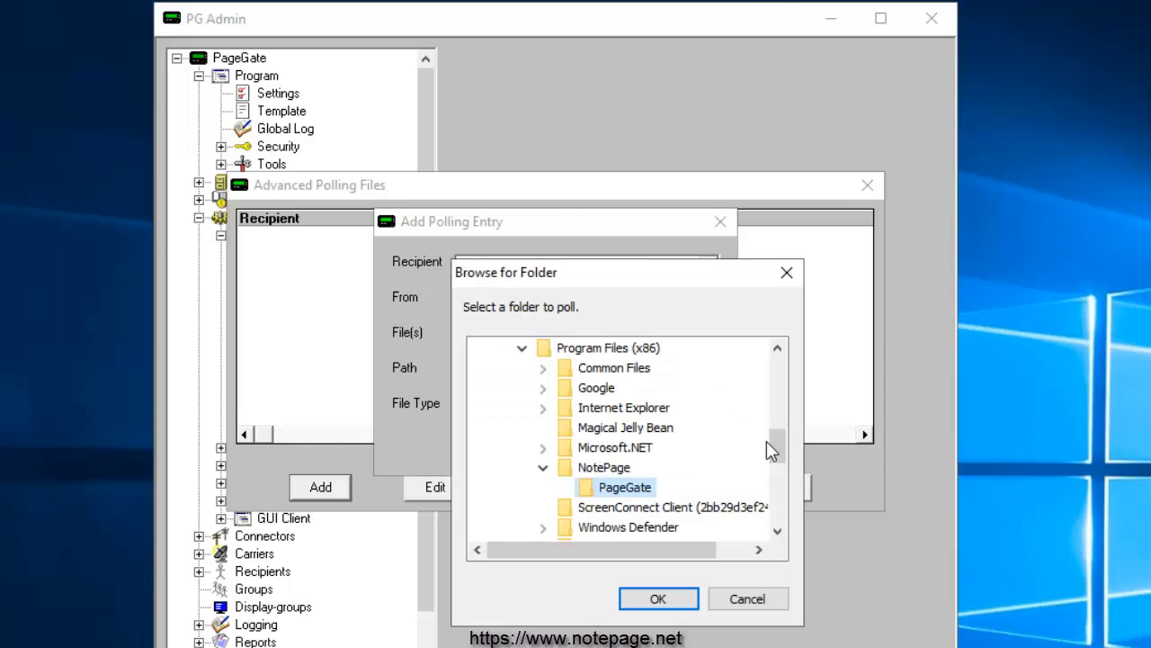
drag(772, 445, 772, 370)
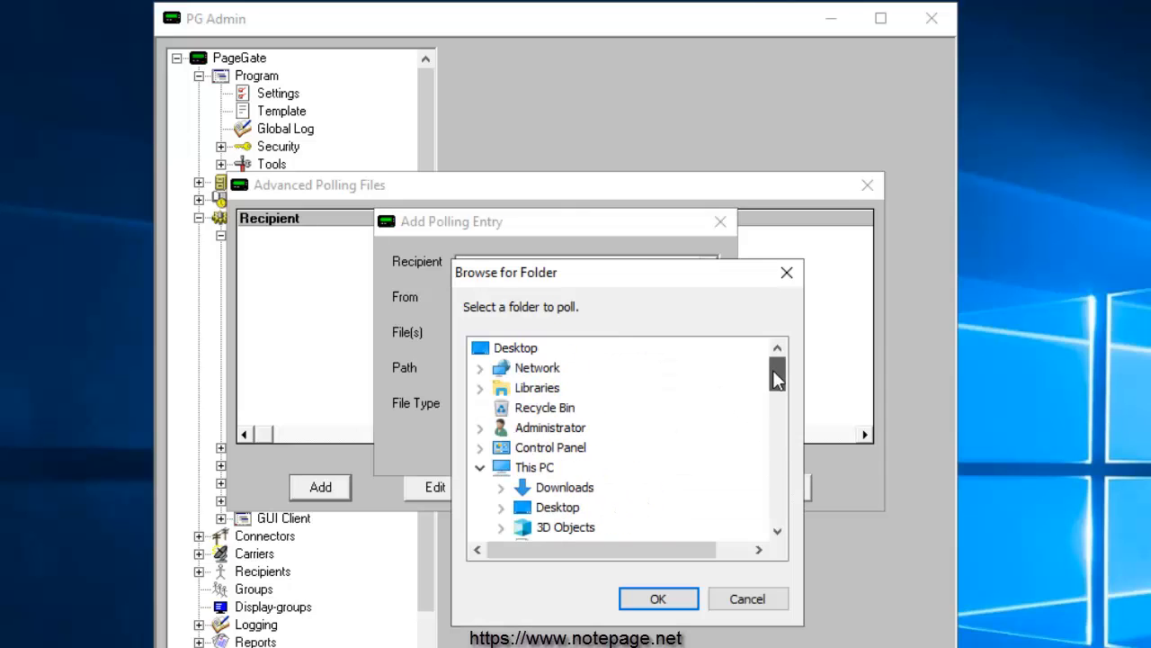
click(782, 419)
click(525, 532)
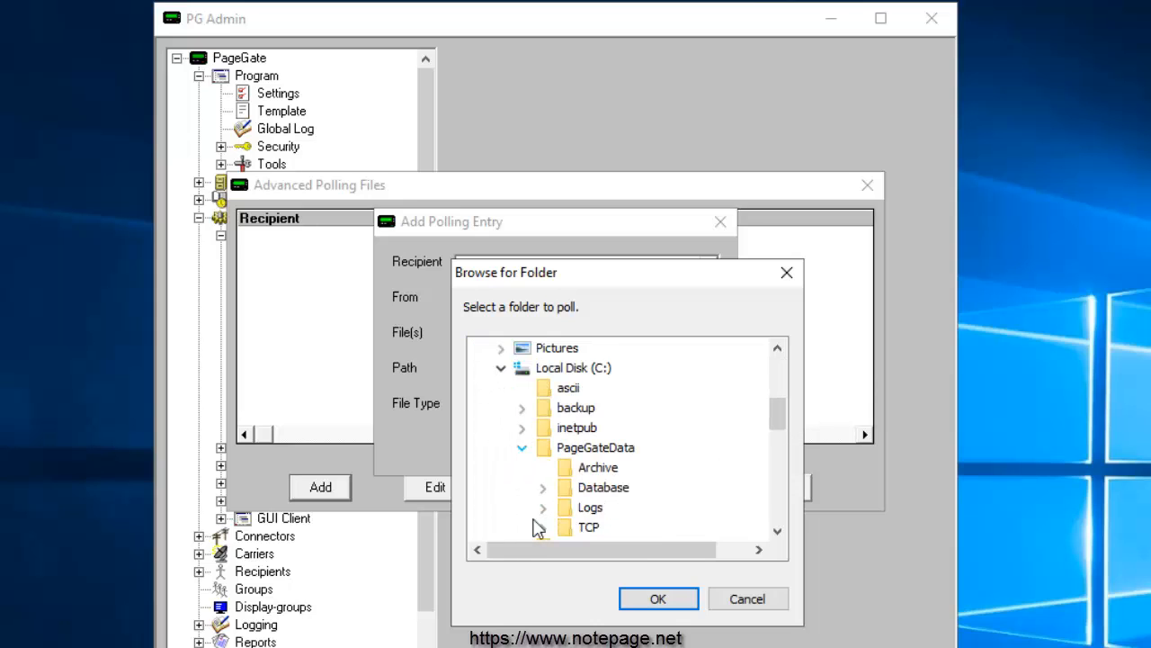
click(585, 526)
click(654, 599)
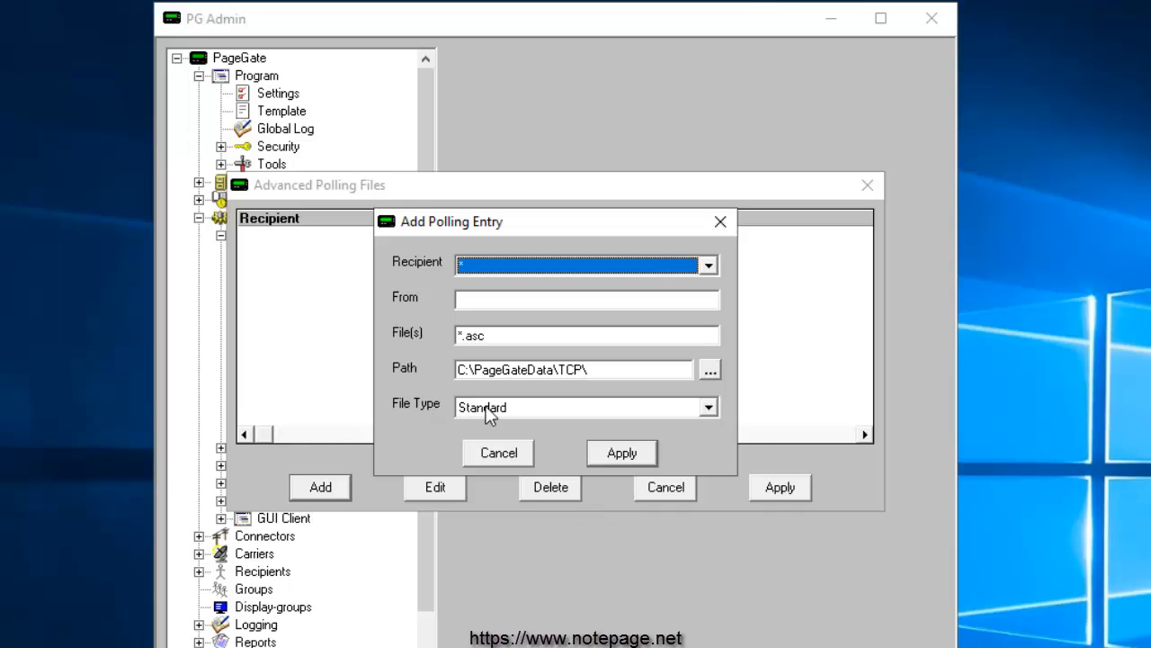
click(625, 454)
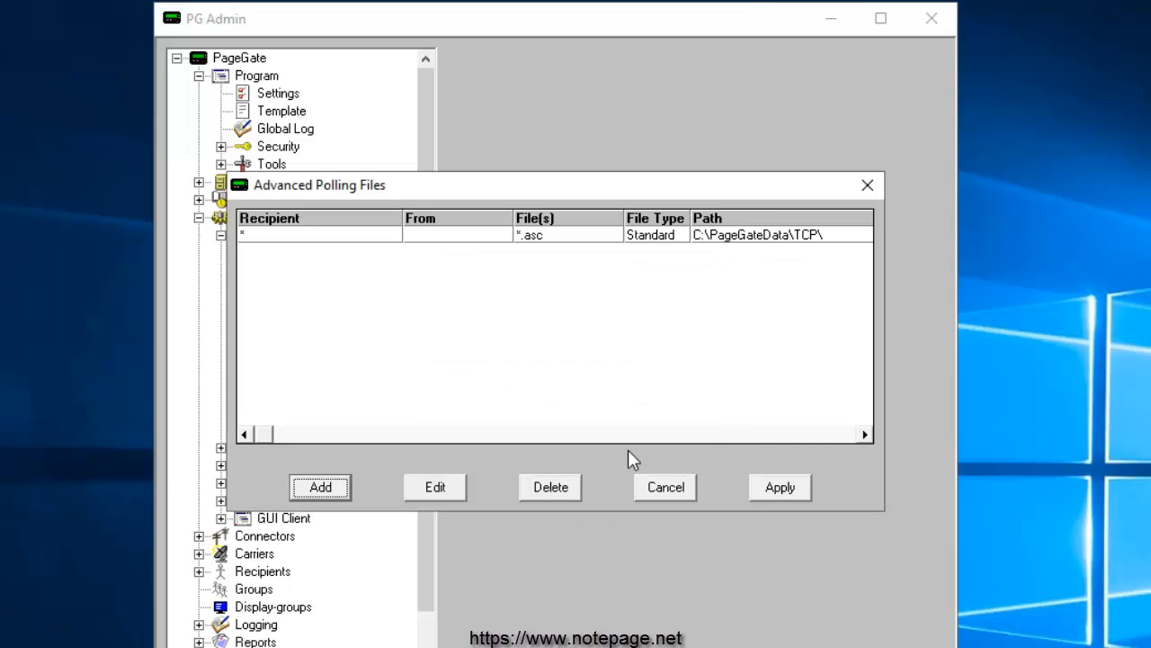
click(756, 490)
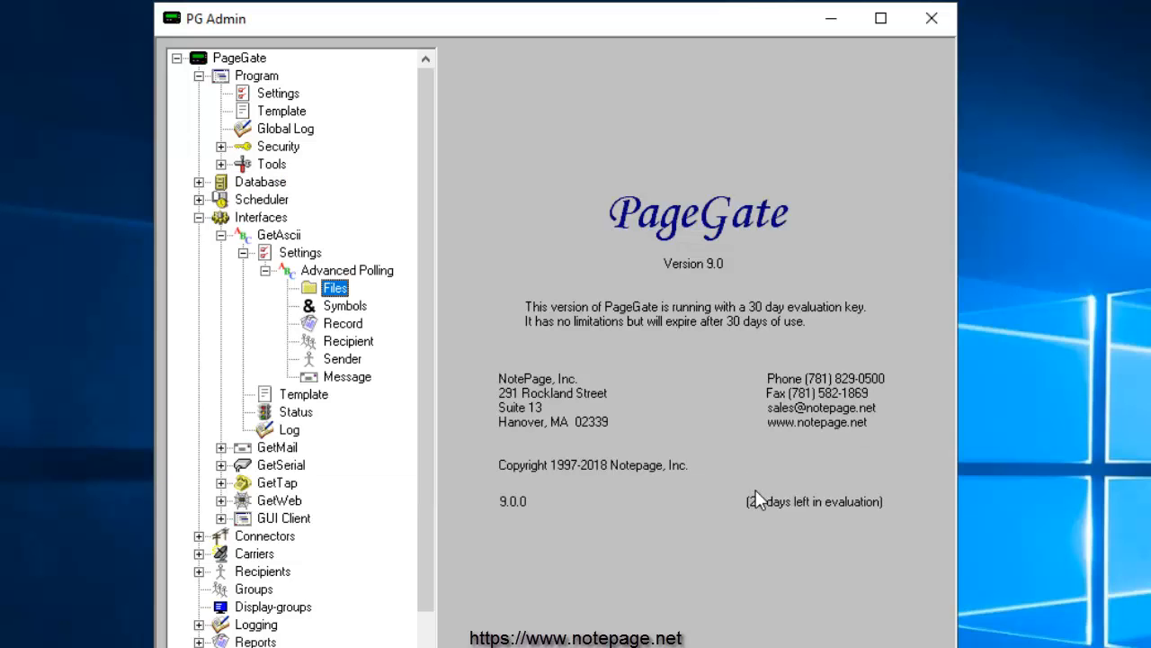
Step: In PageGate's program settings, have GetAscii run on this server and apply the settings
click(286, 97)
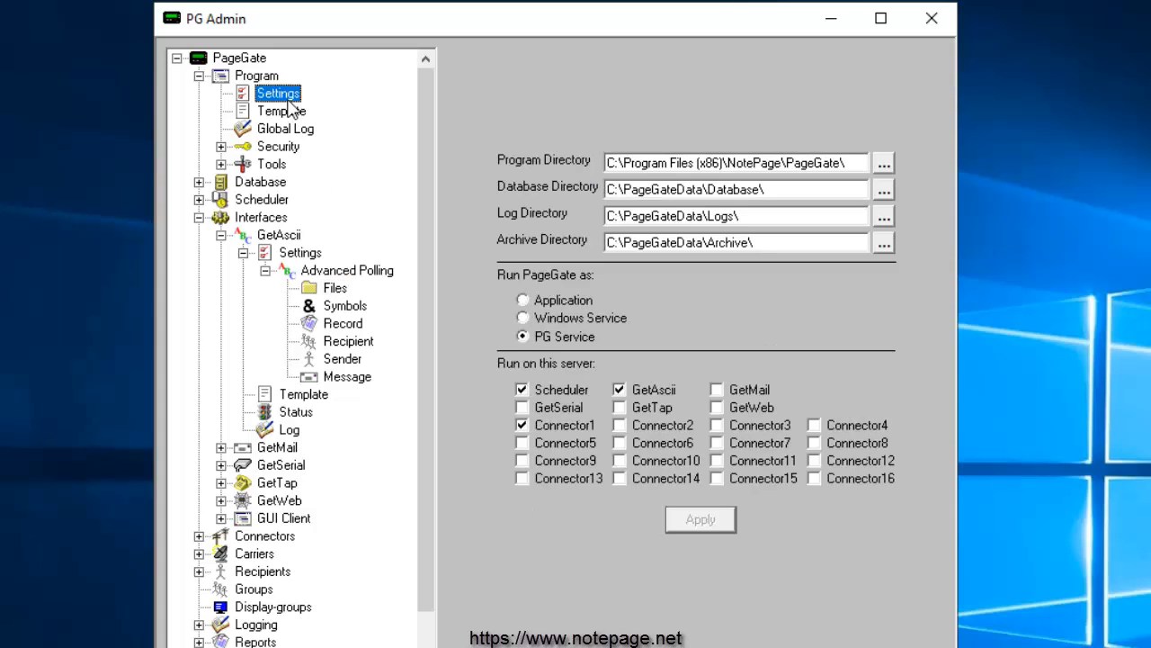
click(619, 389)
click(634, 394)
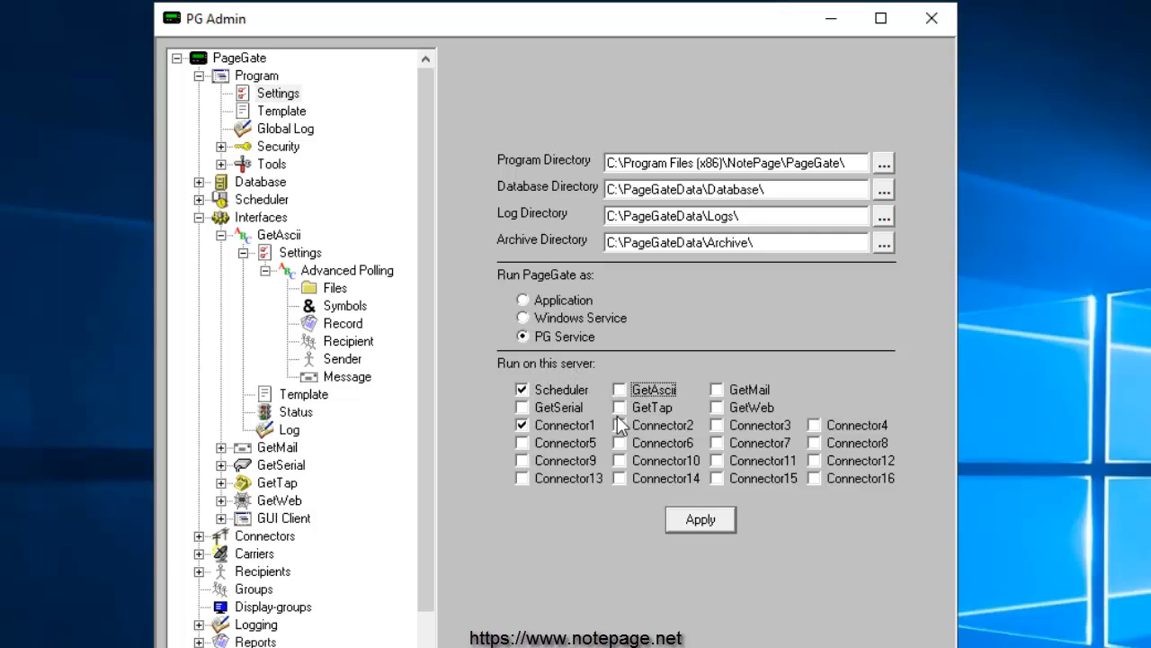
click(622, 392)
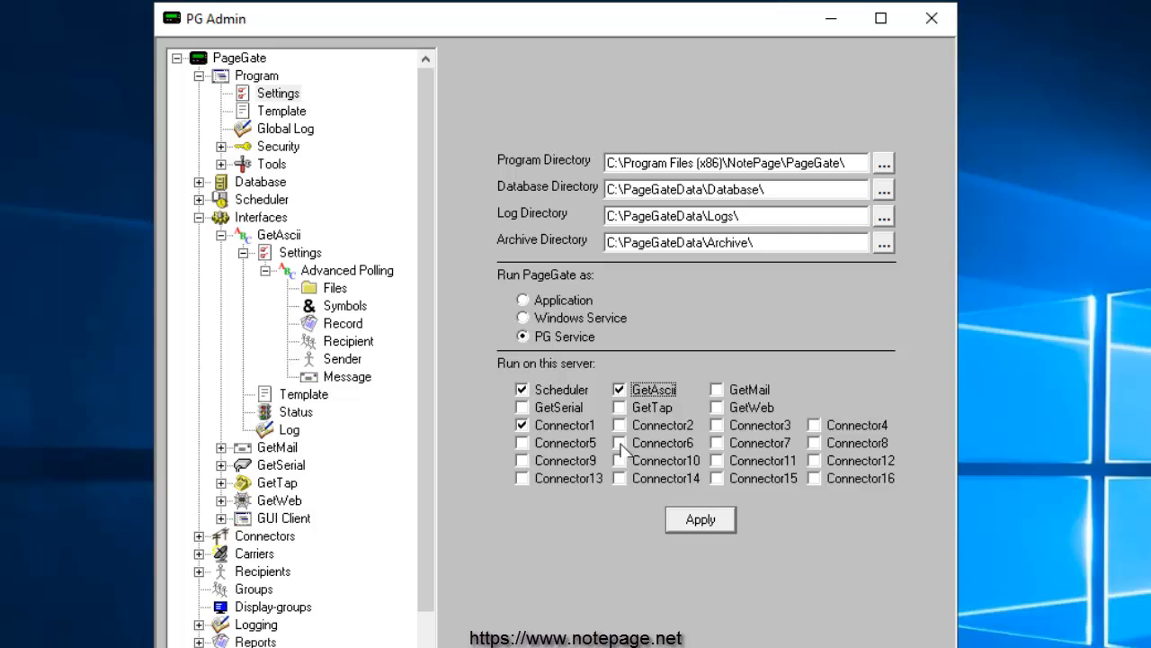
click(701, 519)
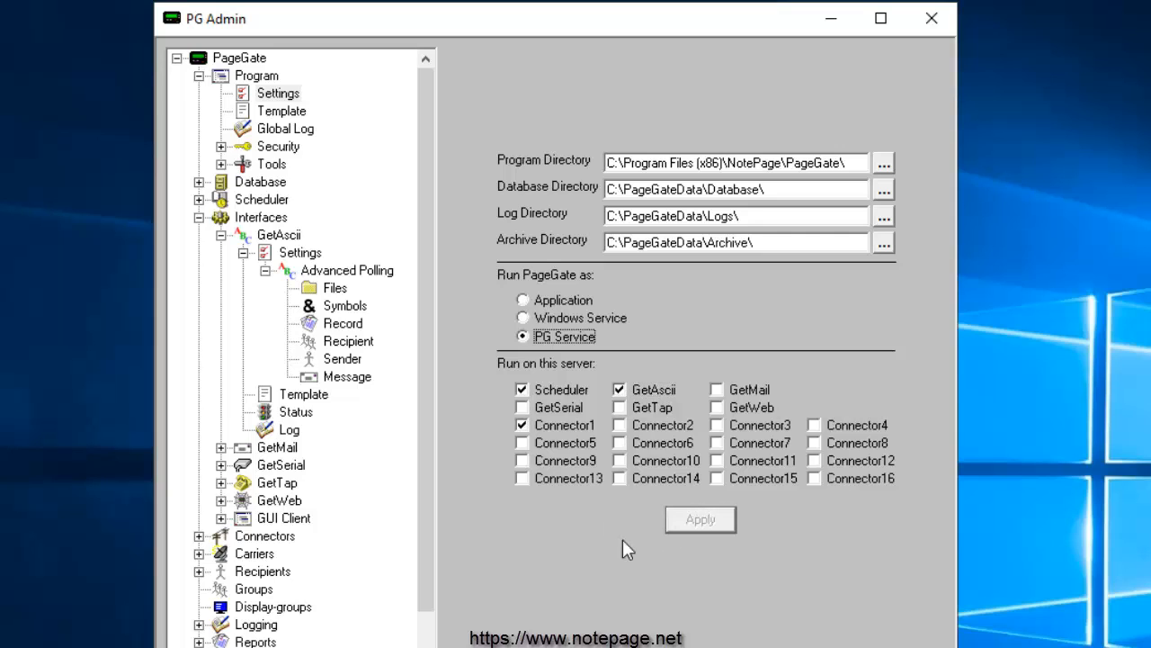